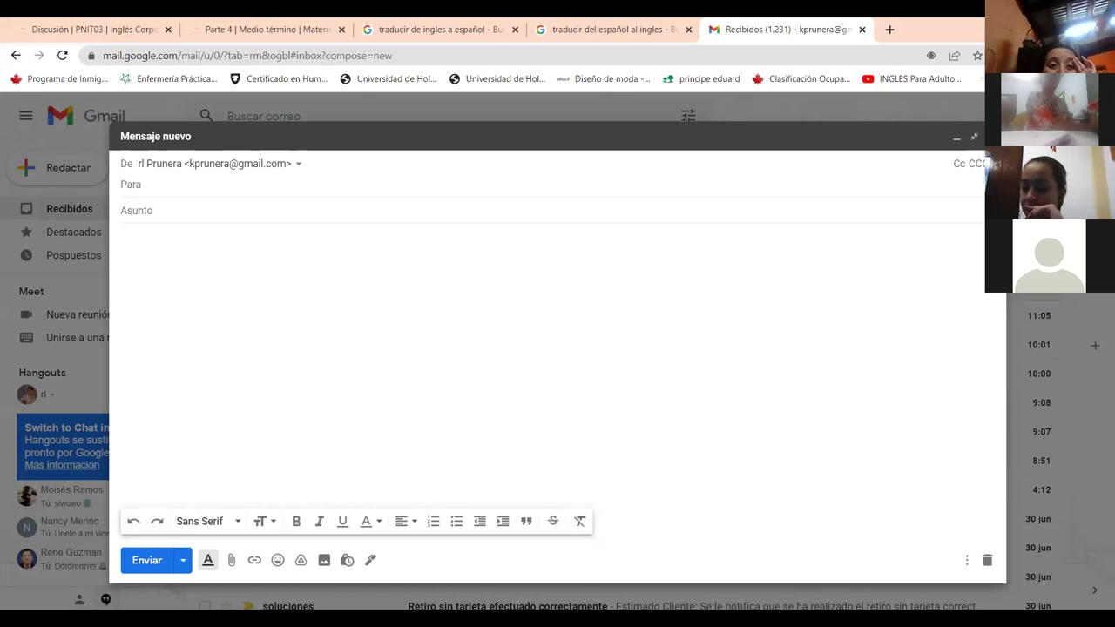
Add the chosen contact as the draft's recipient from the autocomplete suggestion.
click(145, 184)
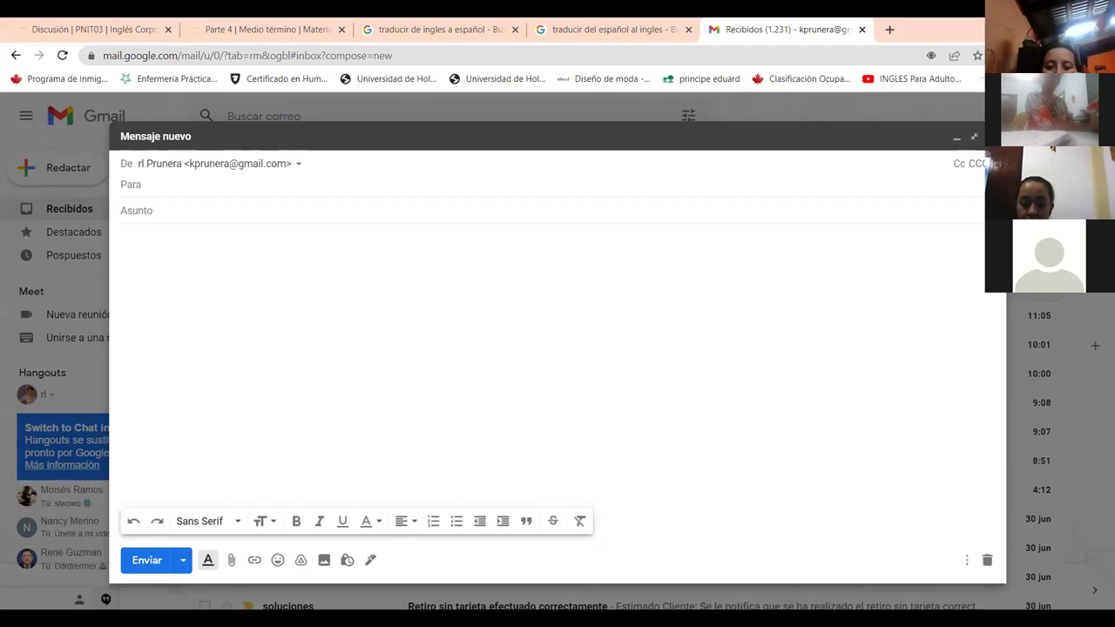
text(xime)
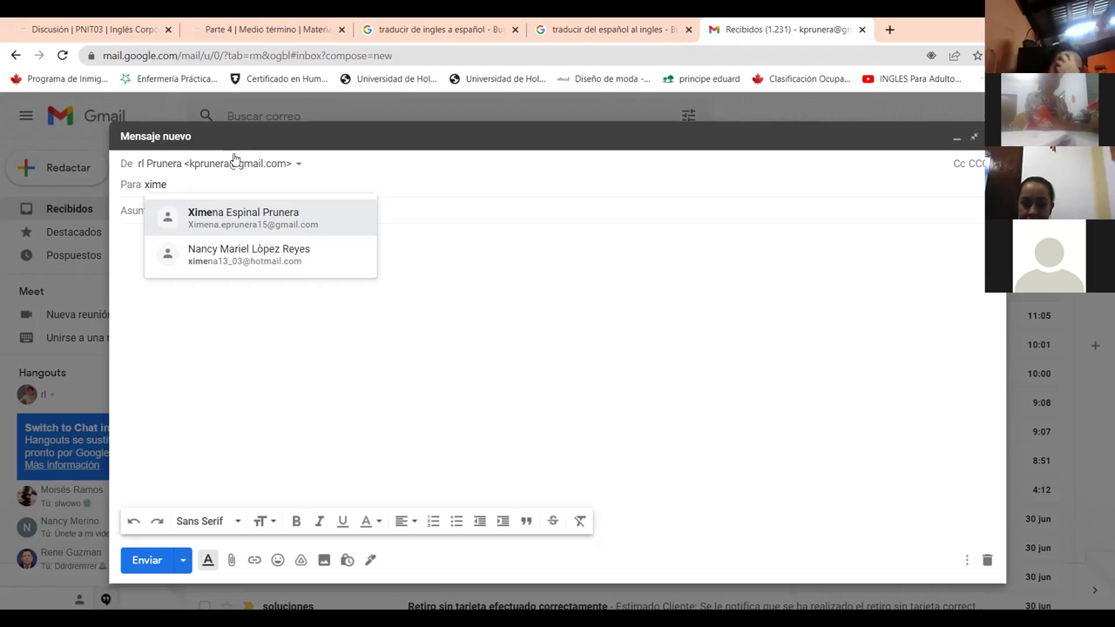
click(241, 214)
click(177, 235)
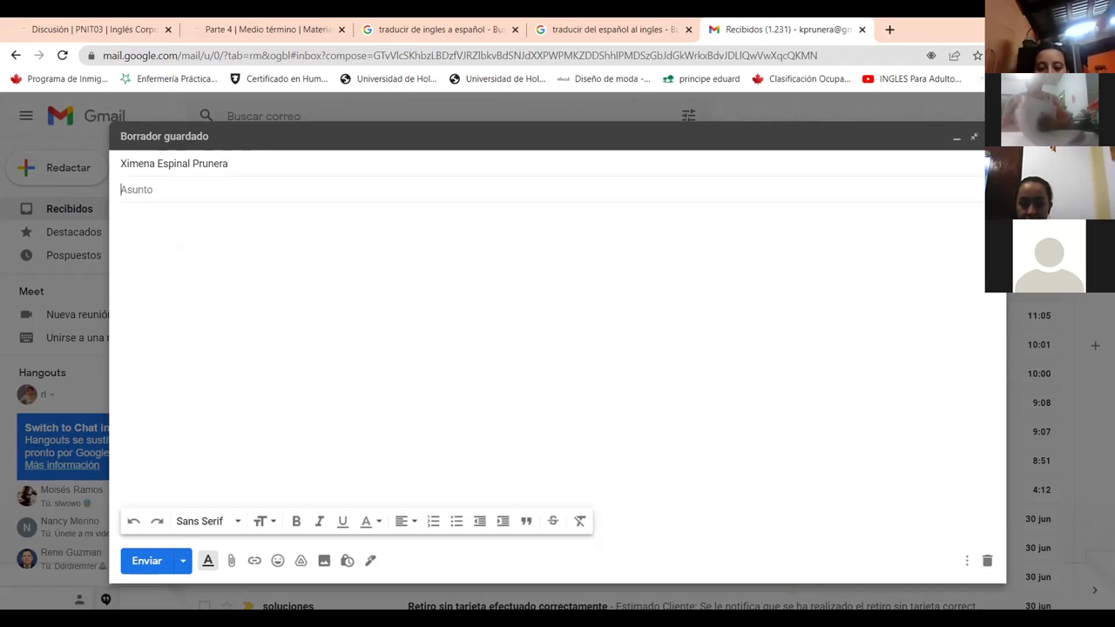
Check the English-to-Spanish translation of 'cita', comparing it with the Spanish-to-English translator tab.
click(468, 32)
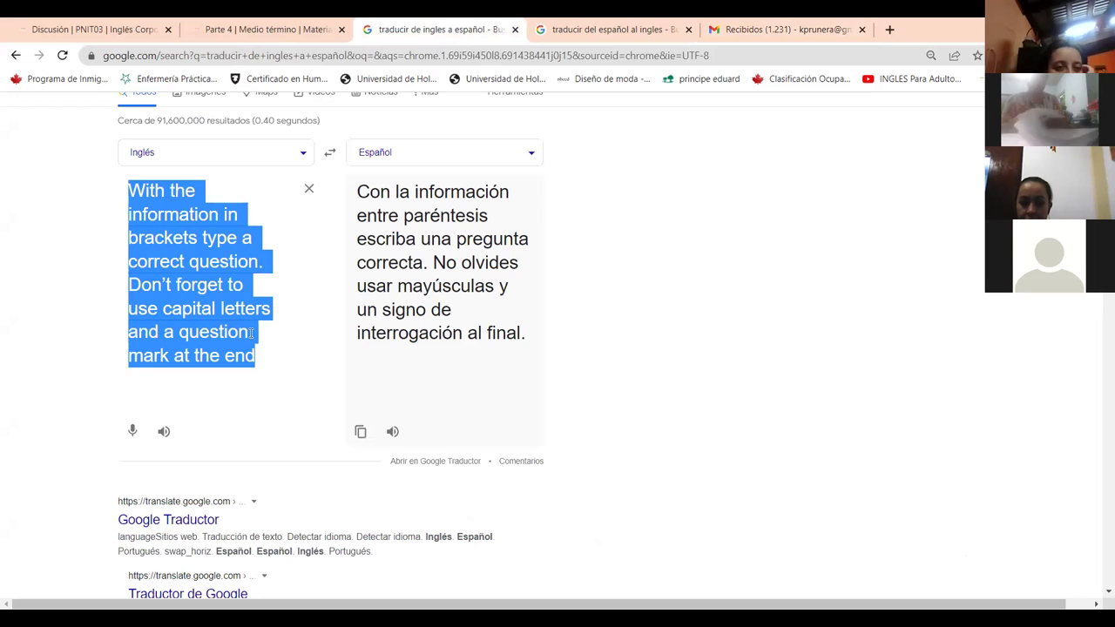
text(pi)
key(BackSpace)
key(BackSpace)
text(cita)
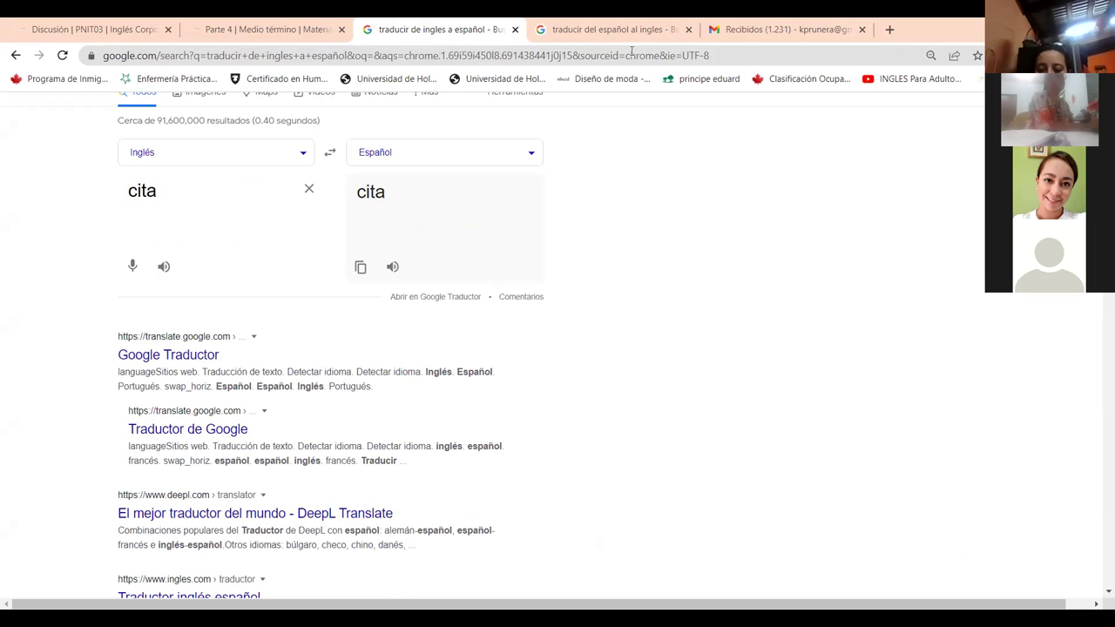
key(ctrl+Tab)
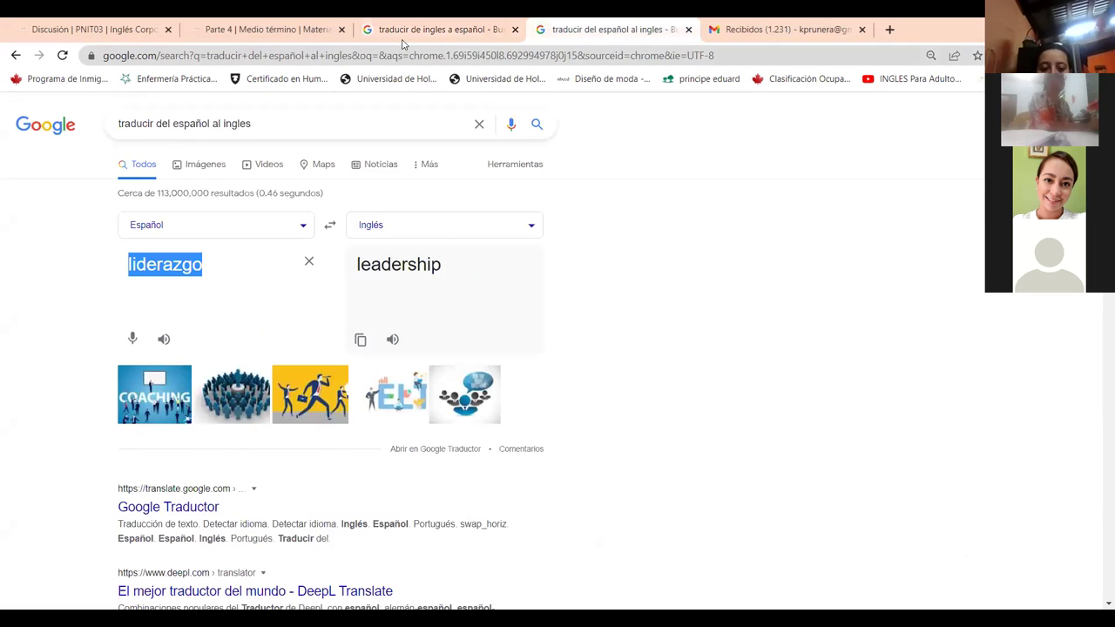
click(403, 35)
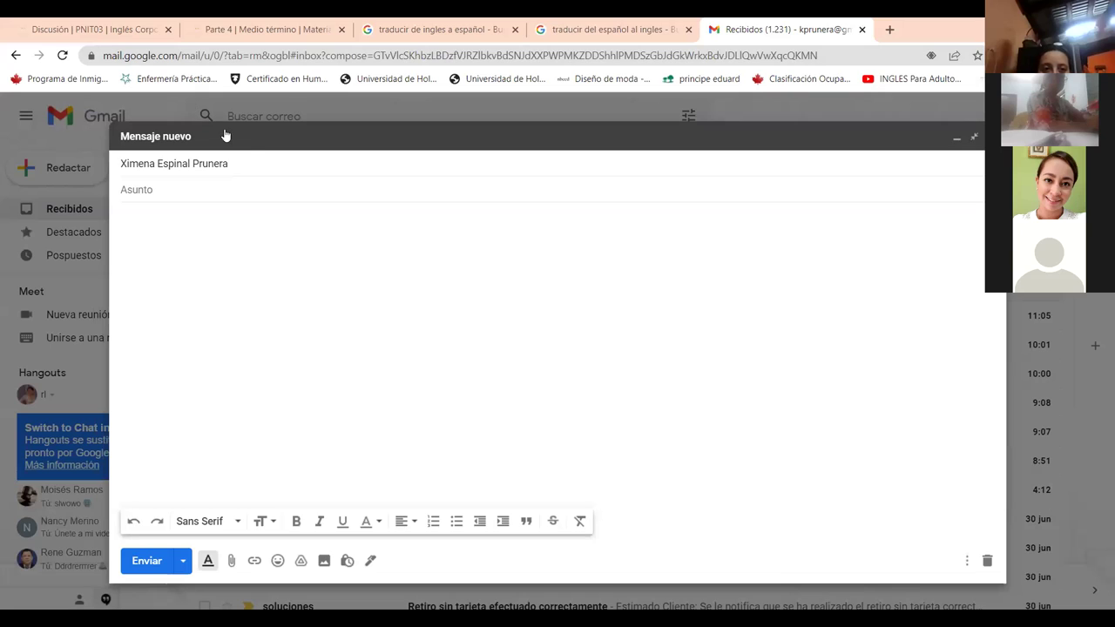
Enter the subject 'Apoiment' and begin the body with 'Dear' and the recipient's first name.
click(186, 199)
text(Ap)
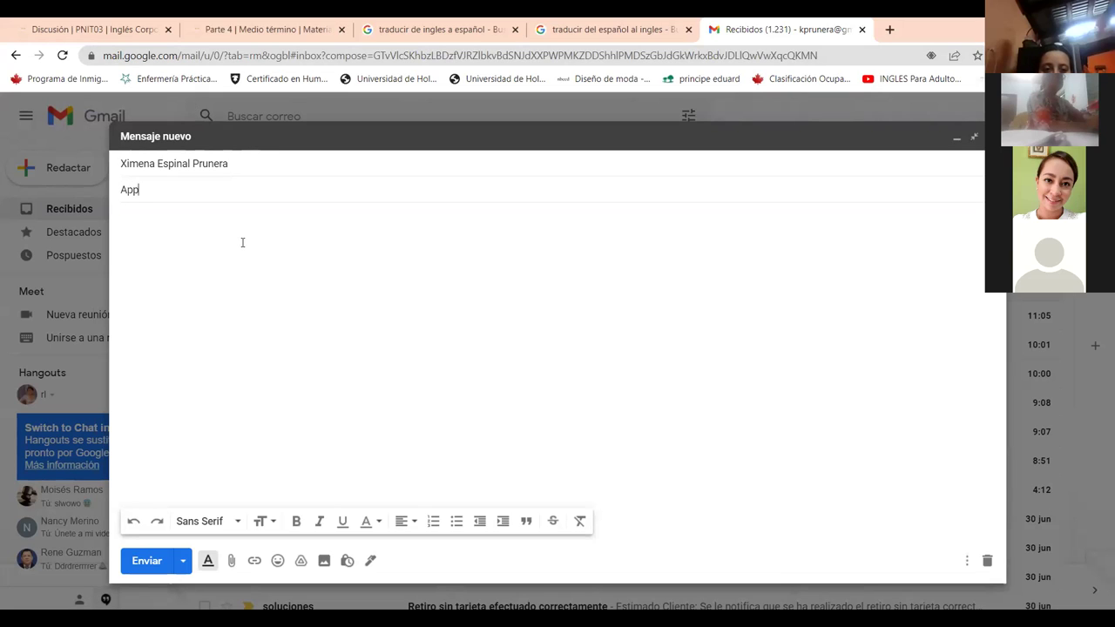
text(oiment)
click(177, 235)
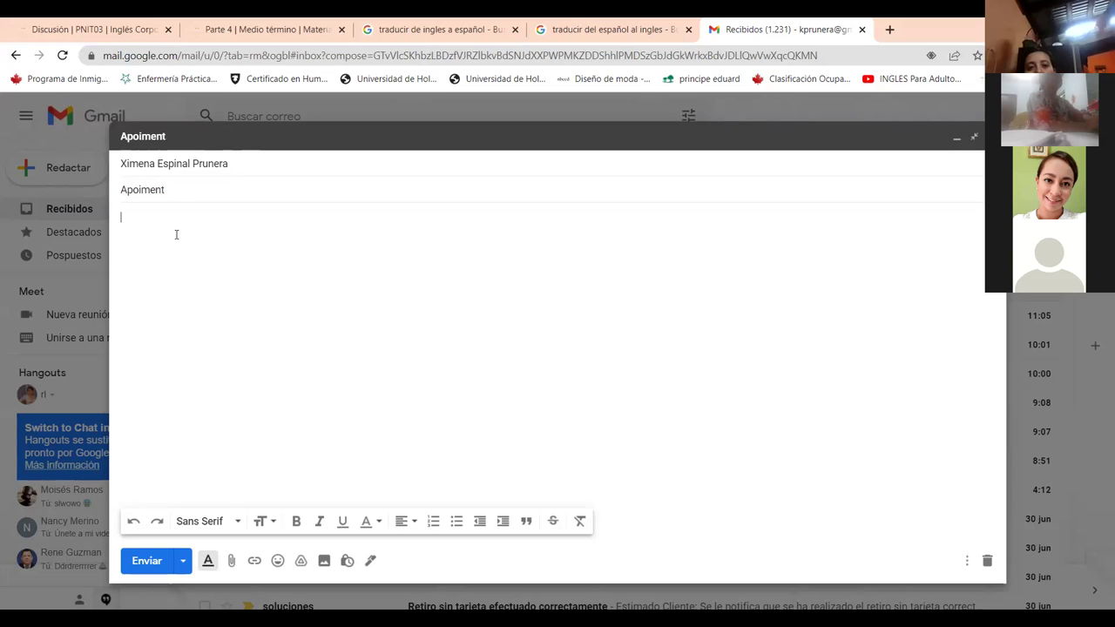
text(Dea)
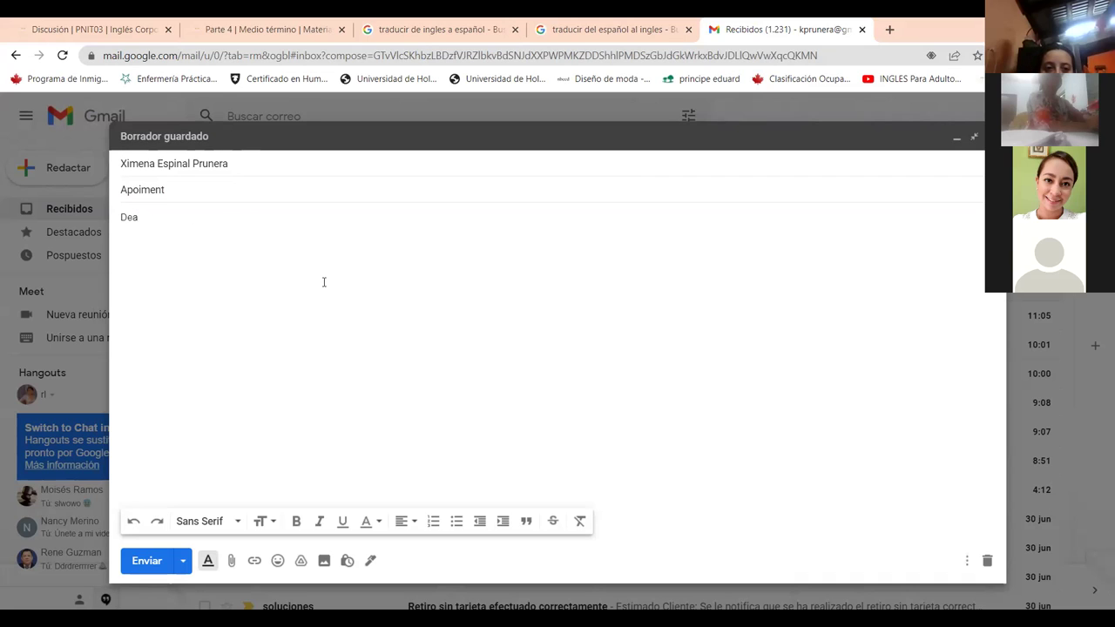
text(R)
key(BackSpace)
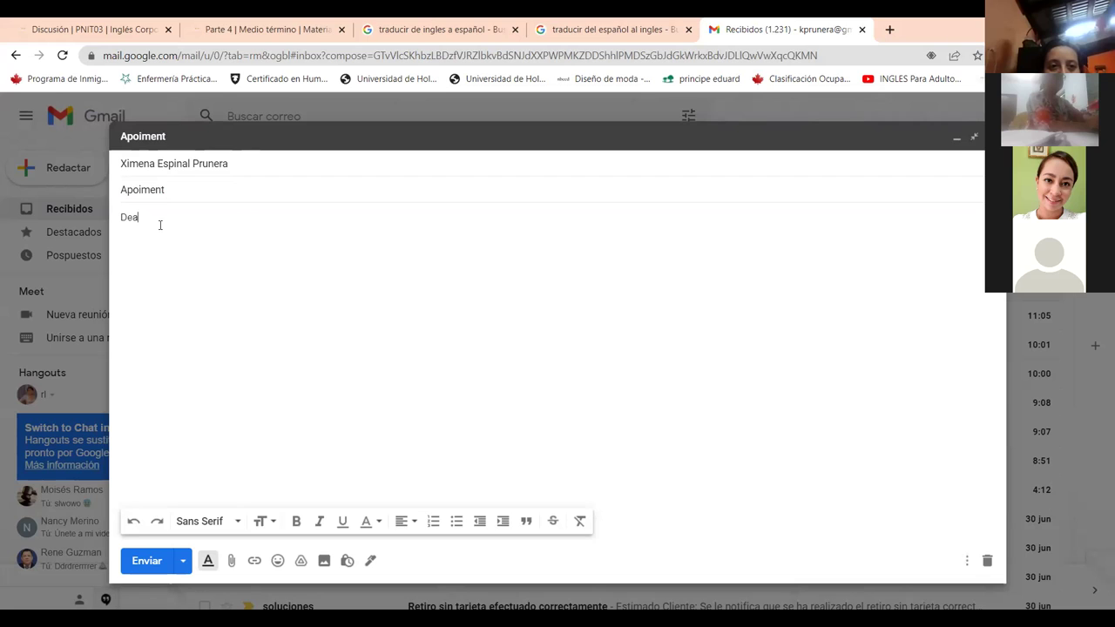
text(Xime)
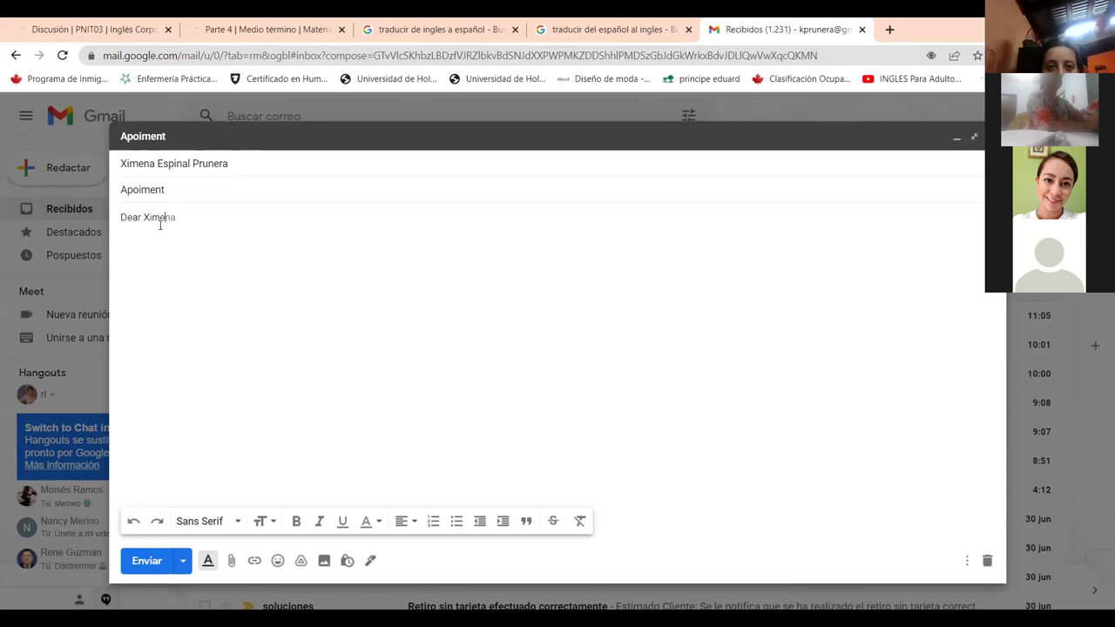
text(na:)
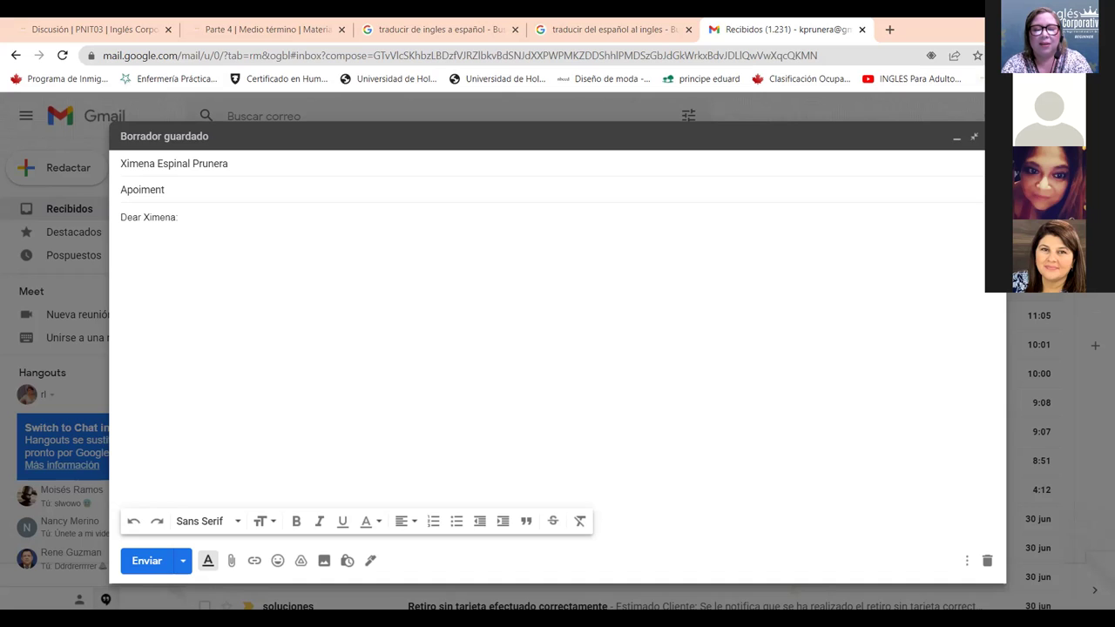
key(Return)
key(Return)
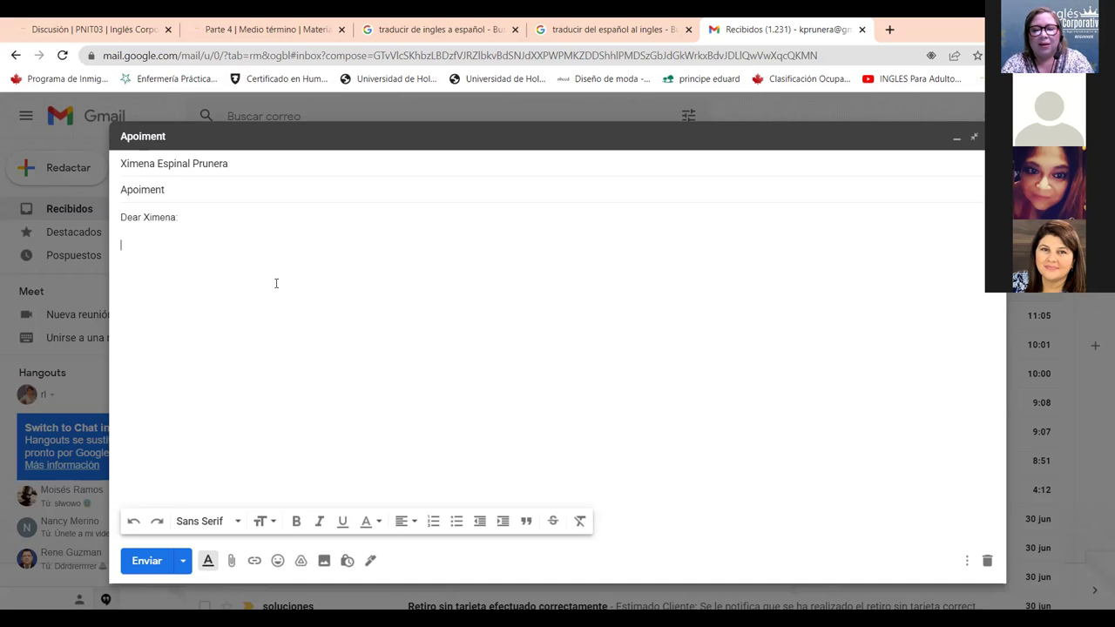
Write 'Nice to meet you' and the sender's introduction as Manager Buissnes at Promerica bank, then start 'I request an appin'.
text(Nice )
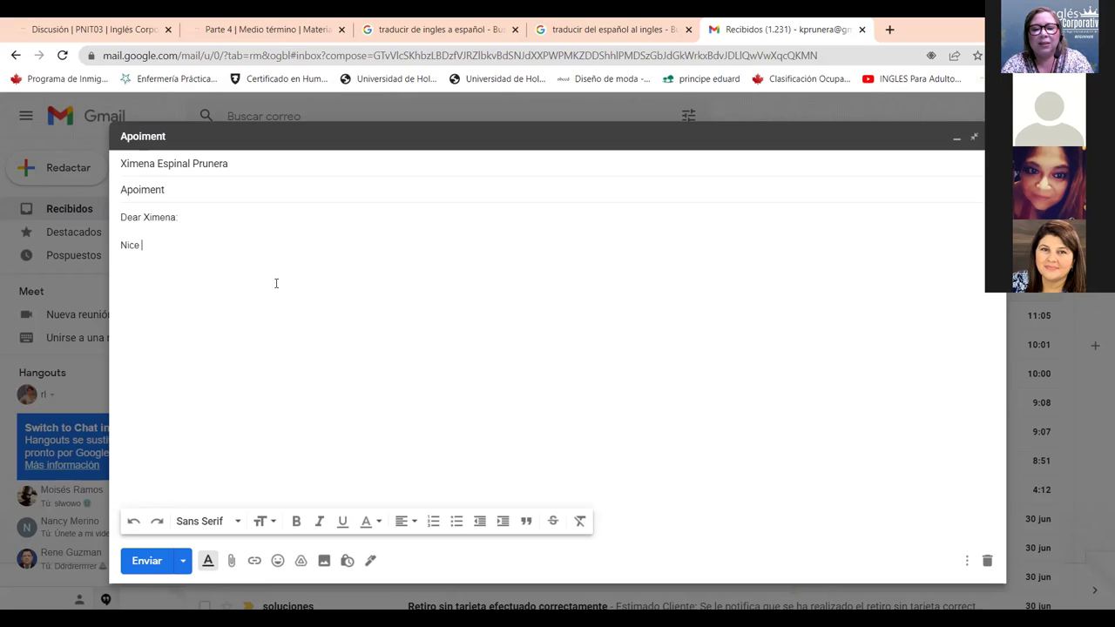
text(to meet you. )
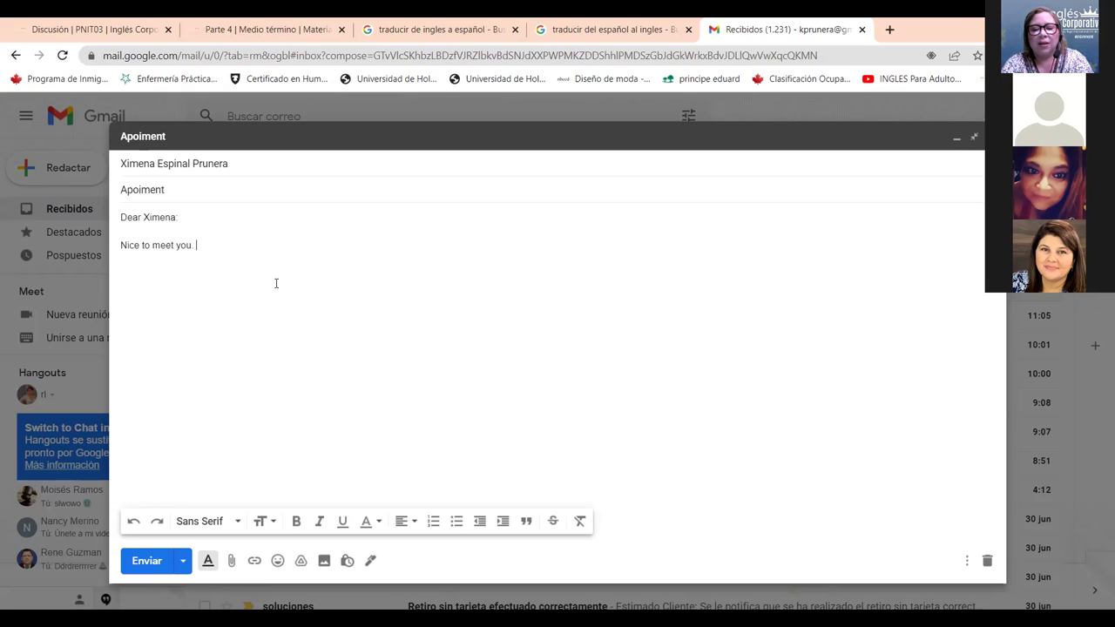
text(My name is )
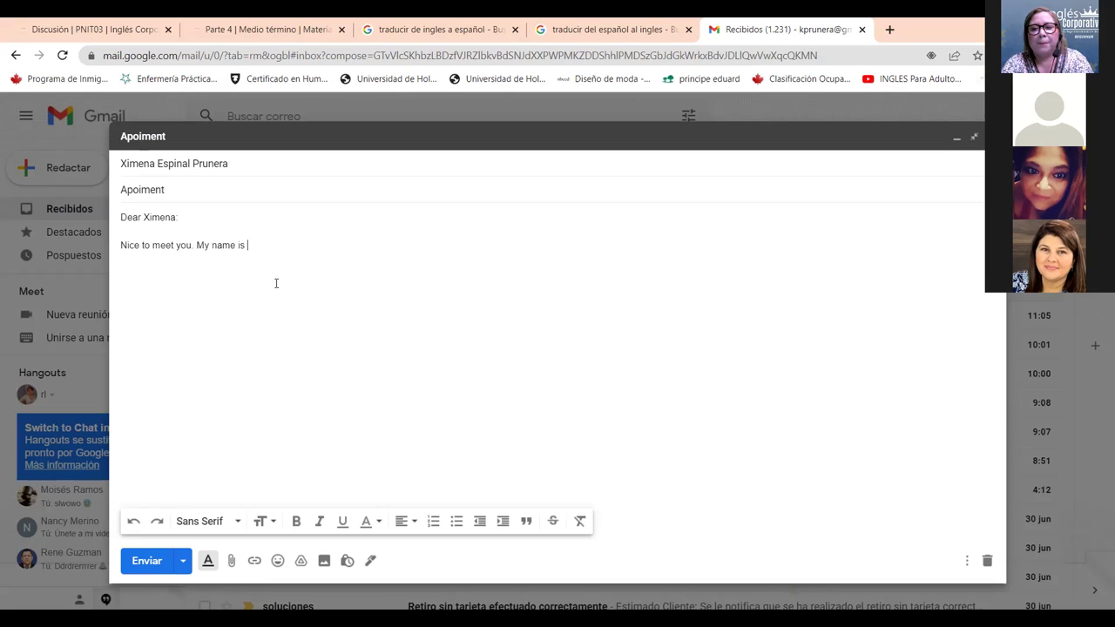
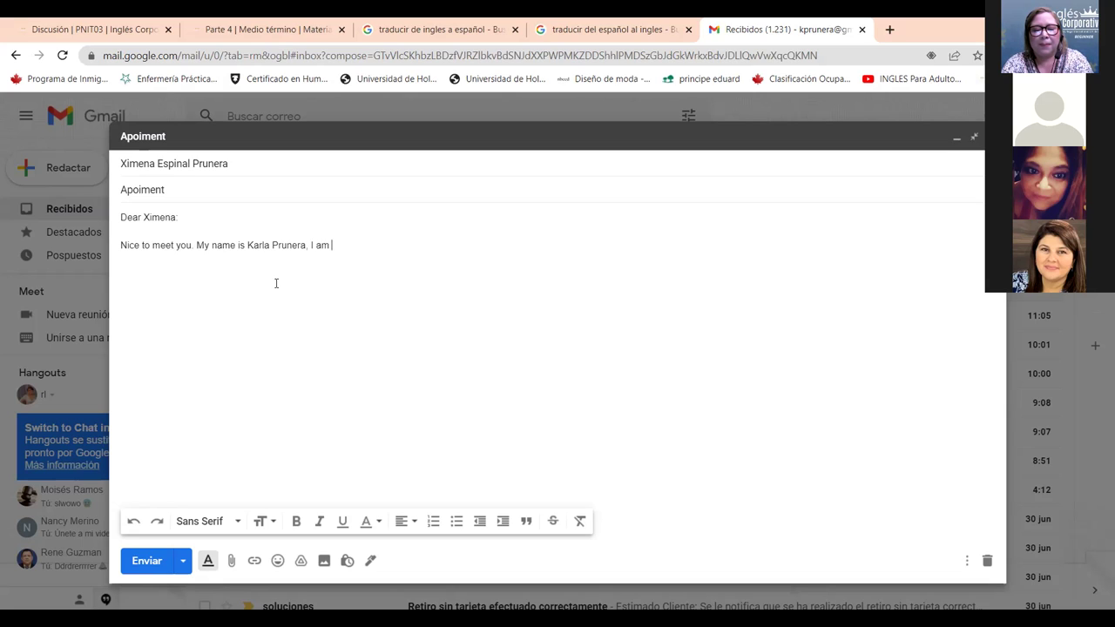
text(a Man)
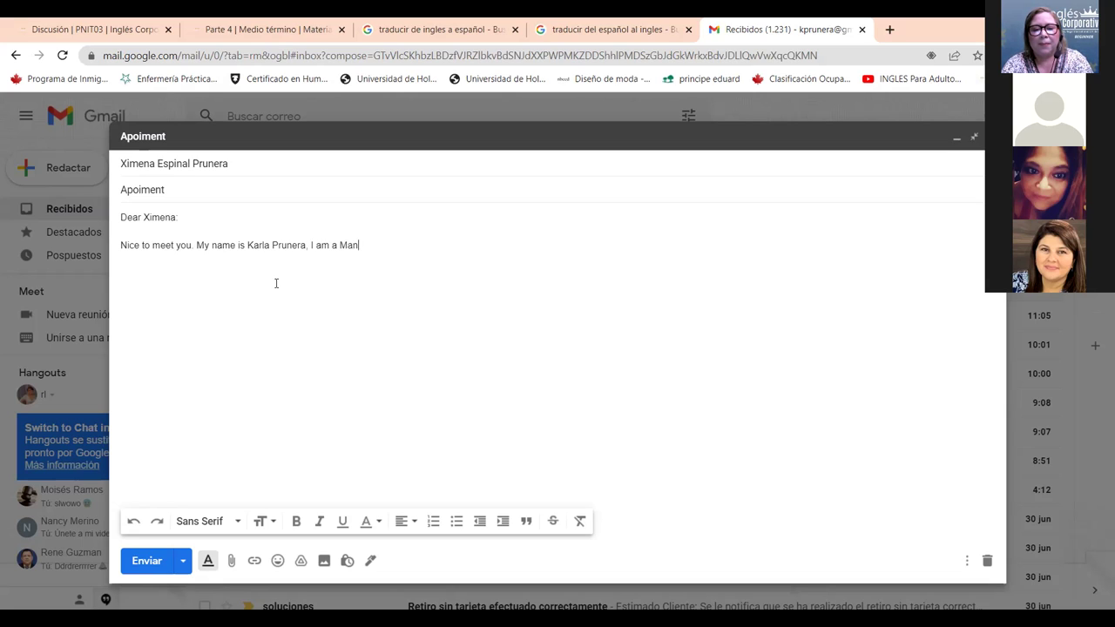
text(ager Buissnes at Promerica)
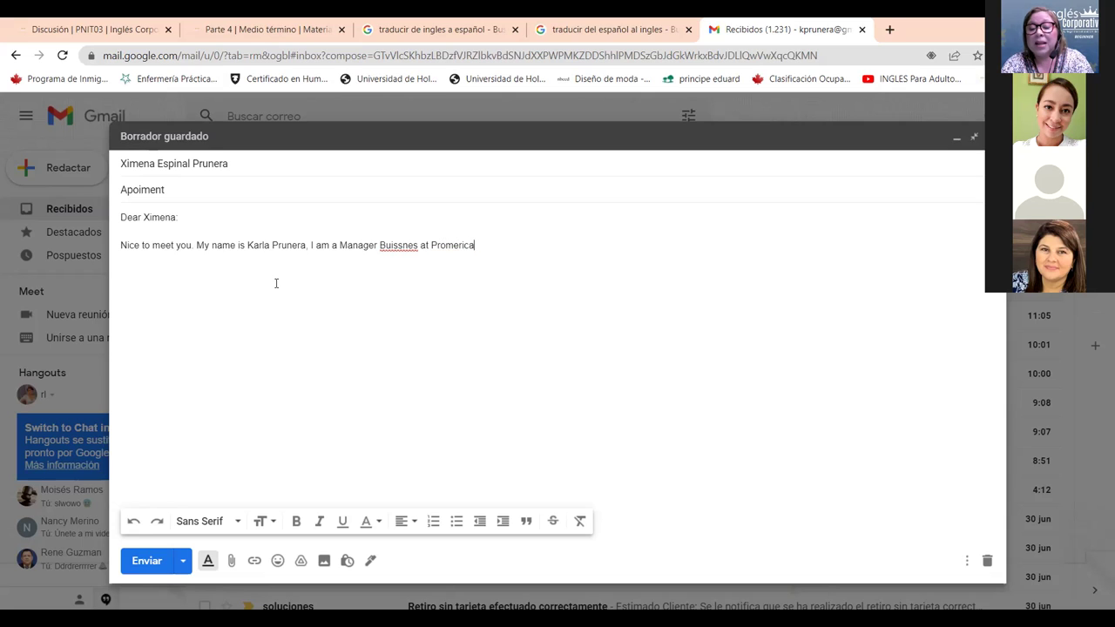
text( bank.)
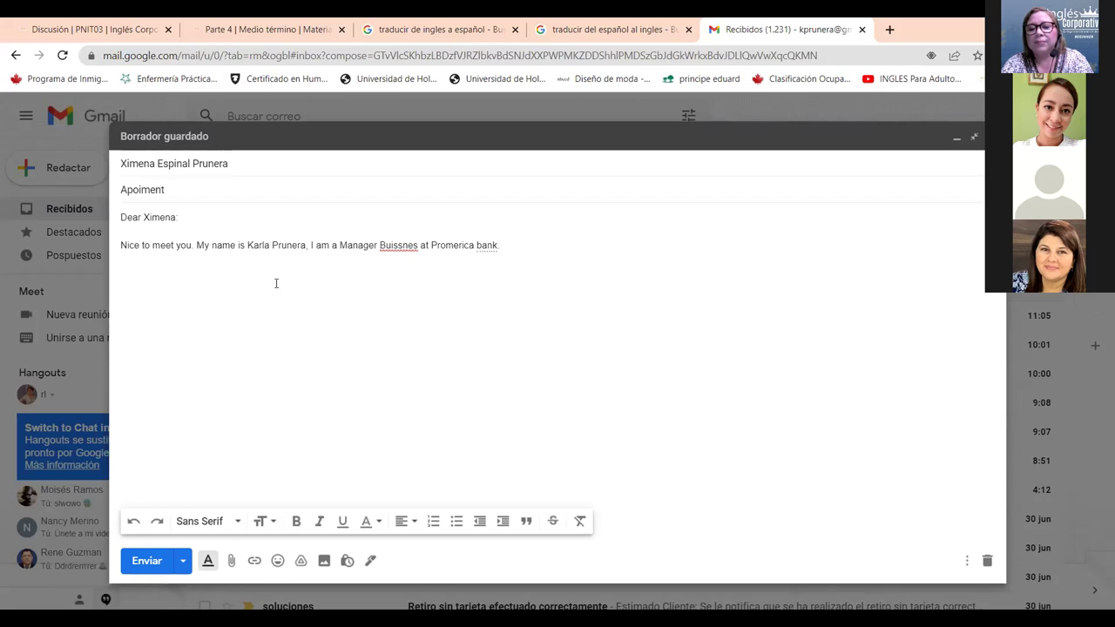
key(Return)
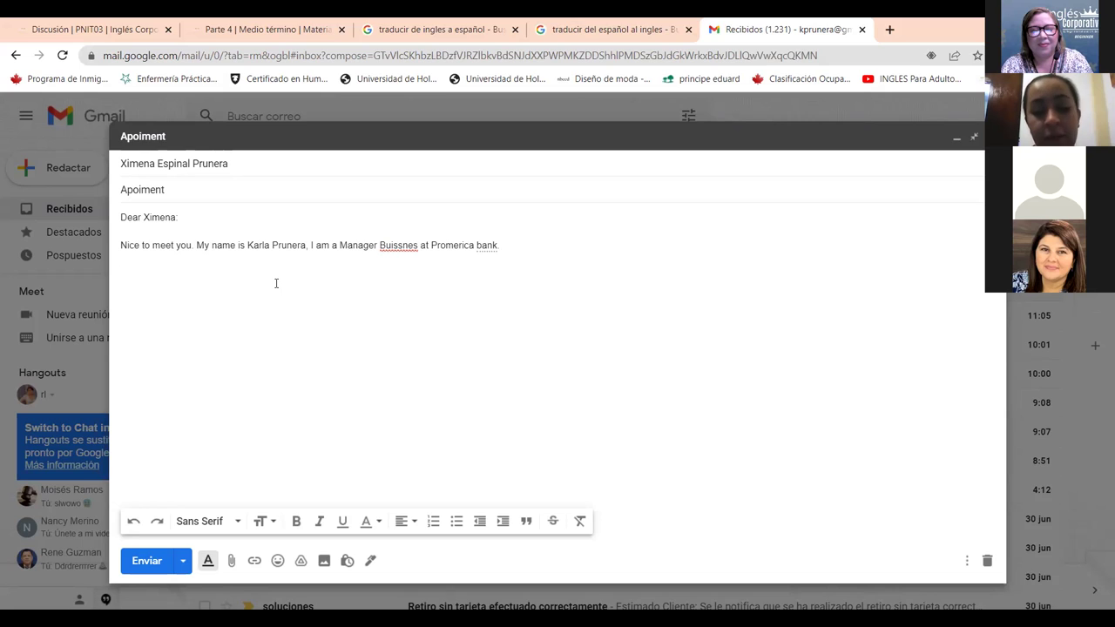
key(Return)
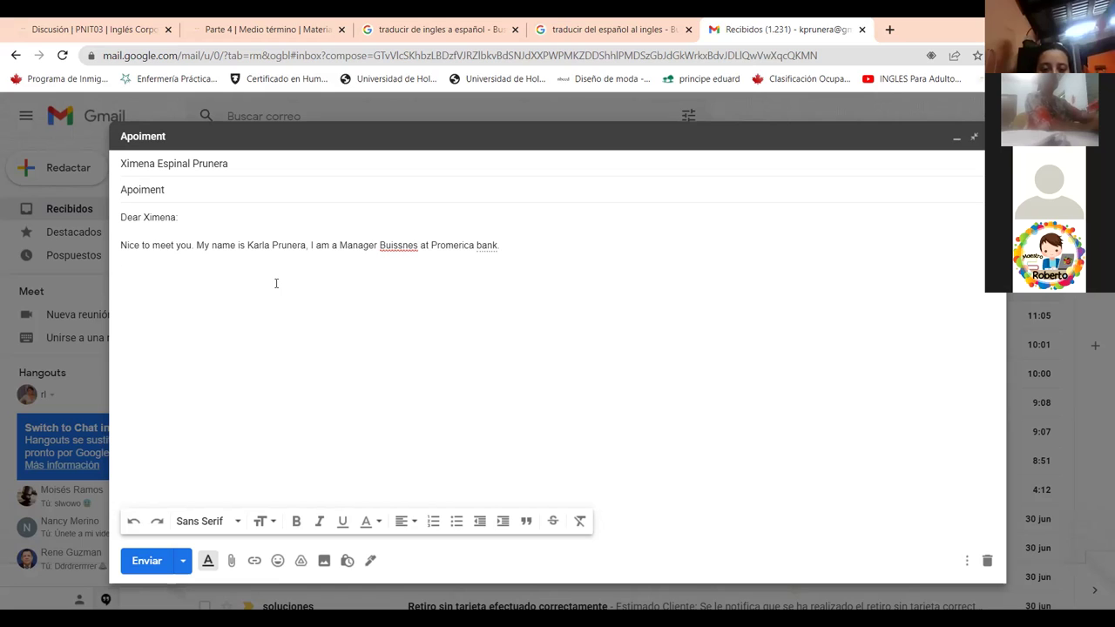
text(I reque)
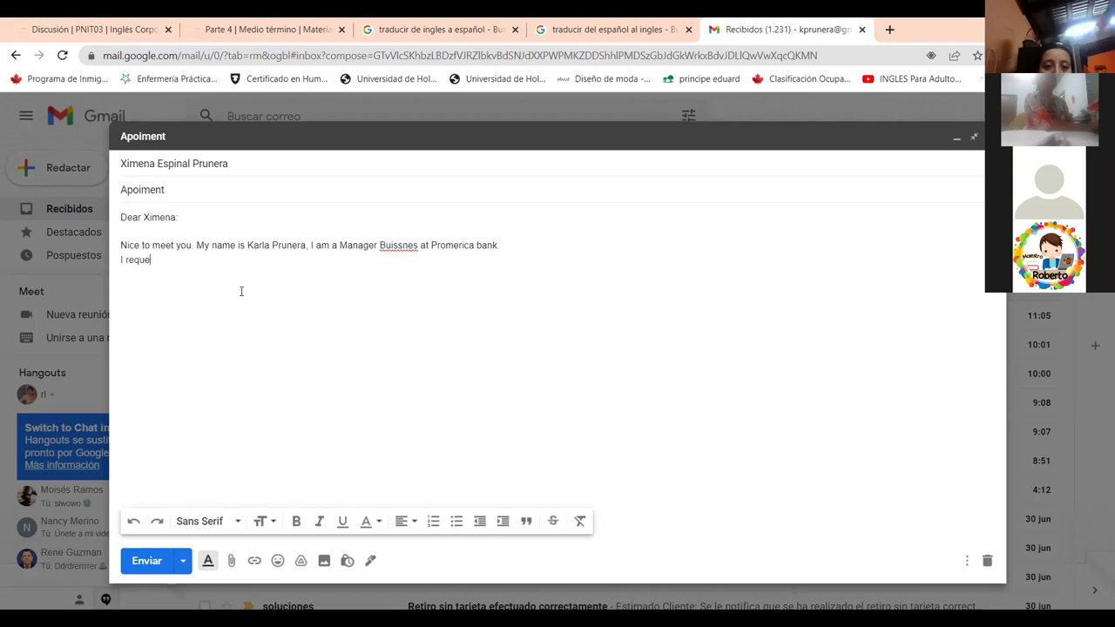
text(st an app)
text(in)
Complete the line 'I request an appointment to introduce our financial solutions for your bussines.'.
key(BackSpace)
key(BackSpace)
text(ointment)
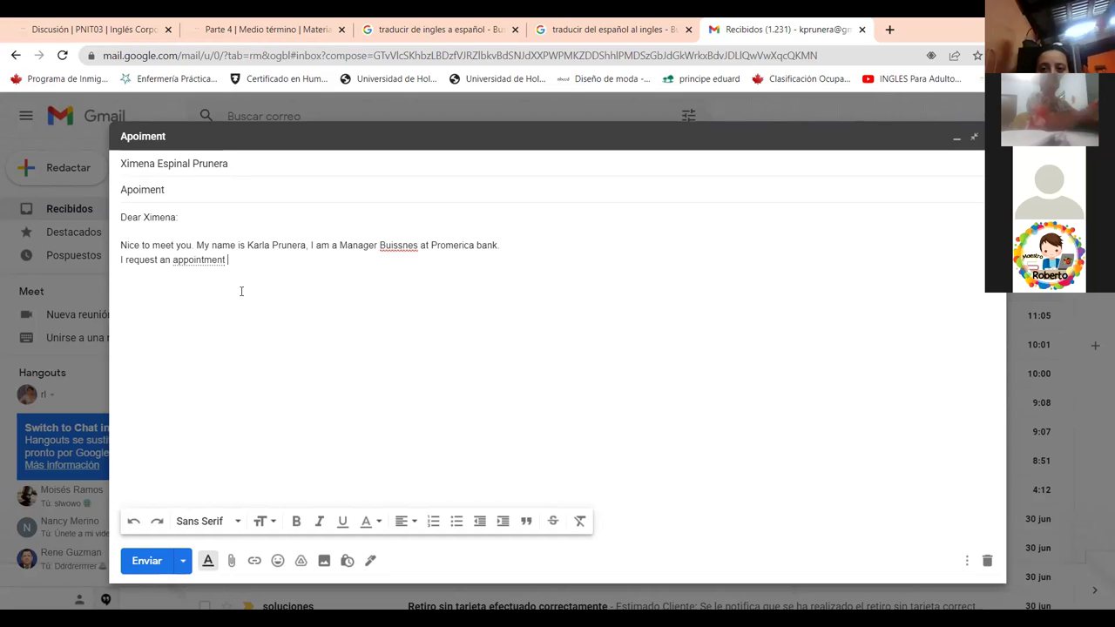
text(to intro)
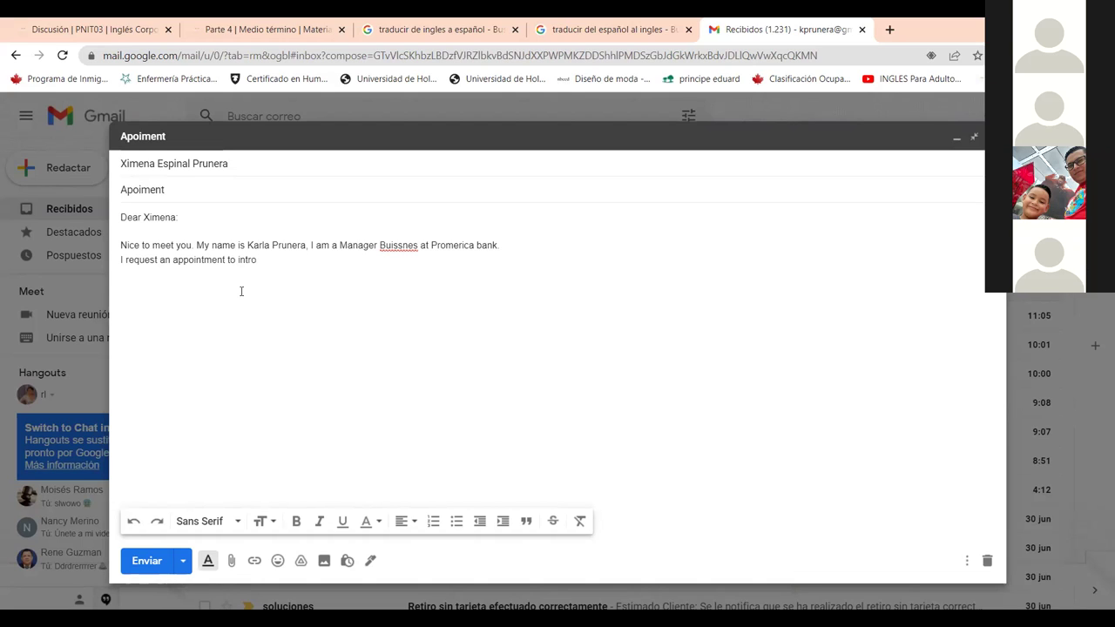
text(duce)
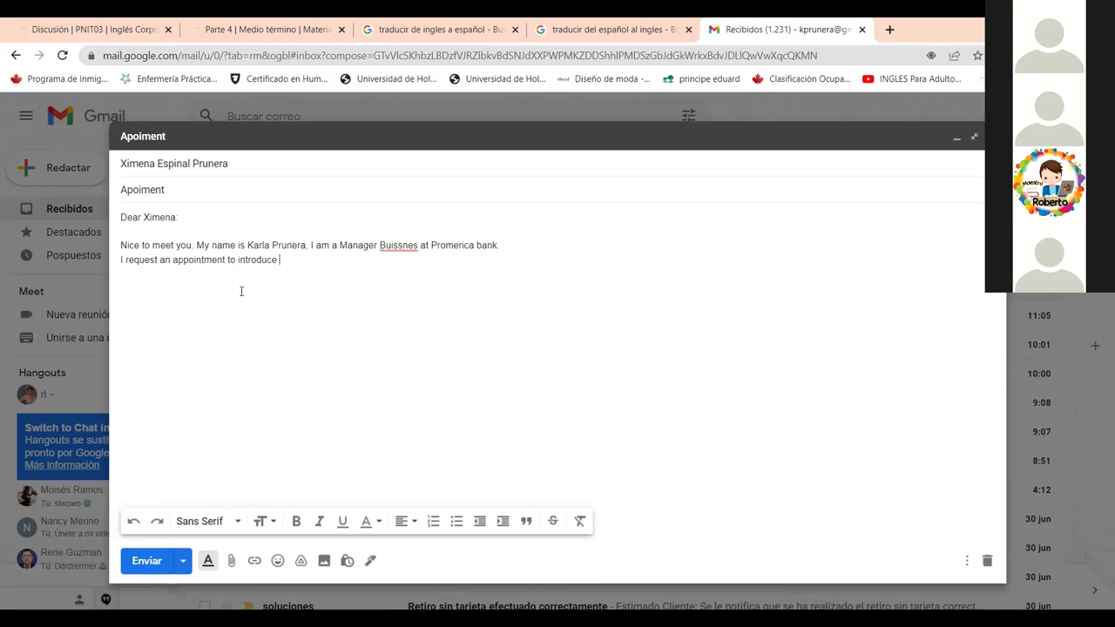
text(our )
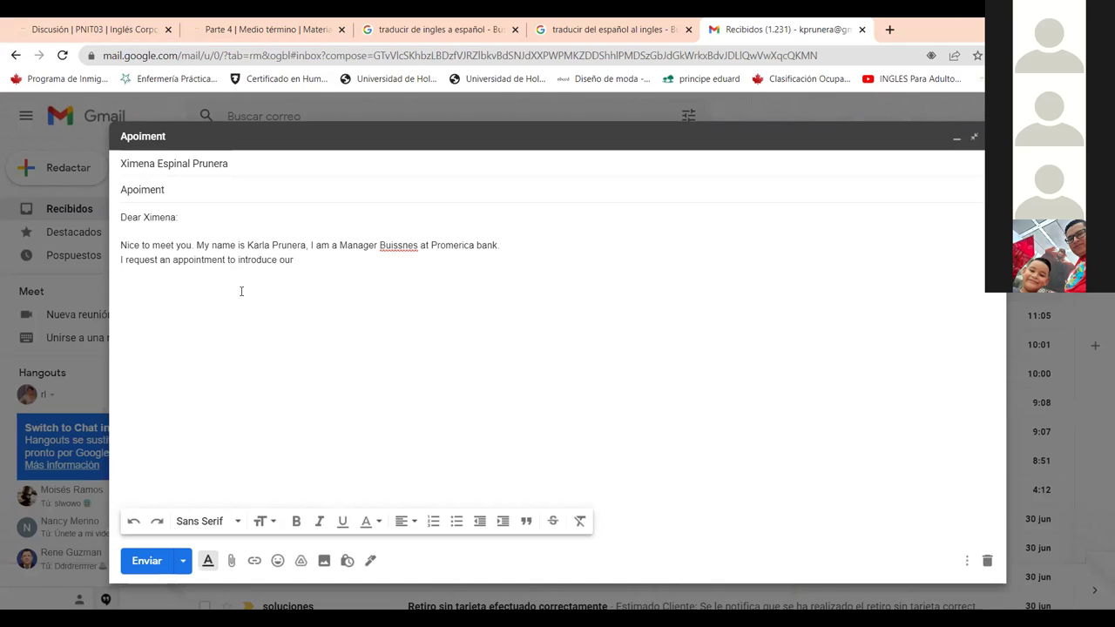
text(finan)
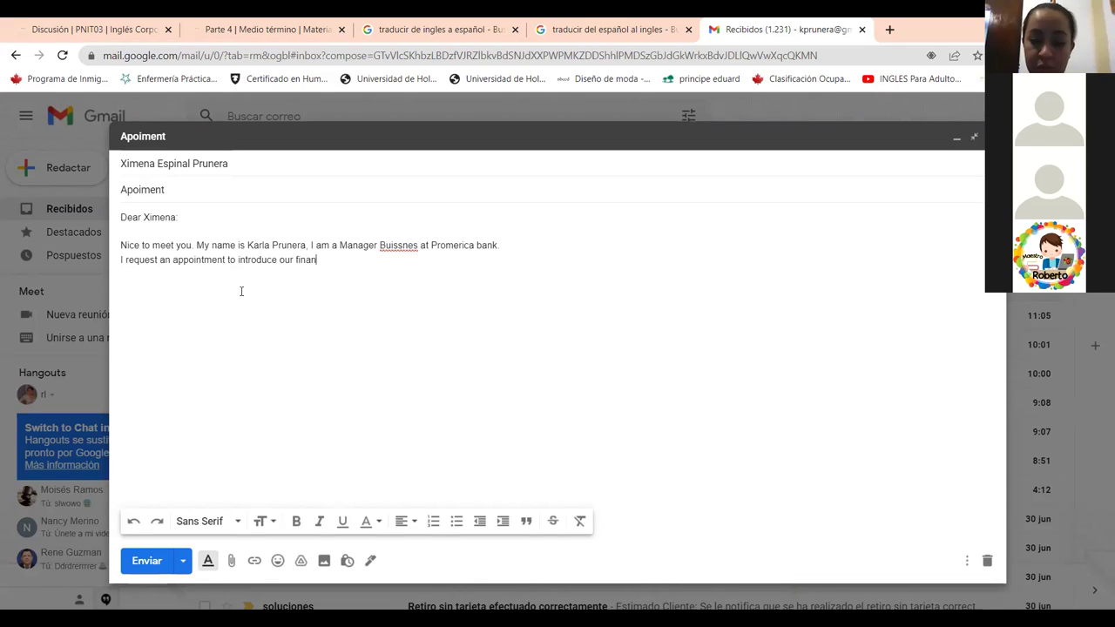
text(cial solutions)
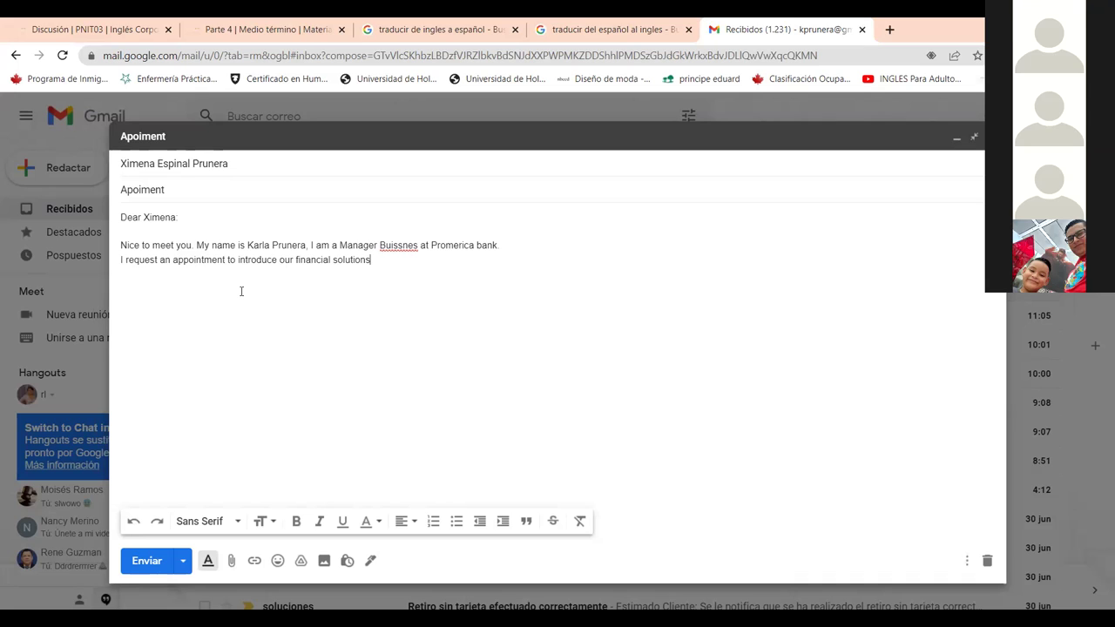
text(for you)
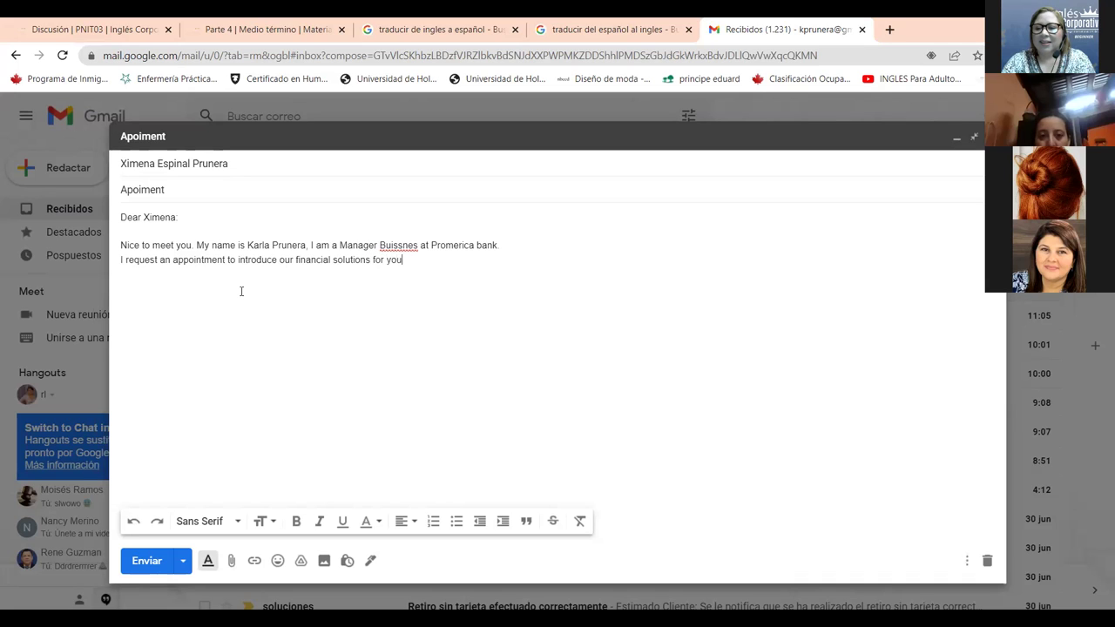
text(r bussines)
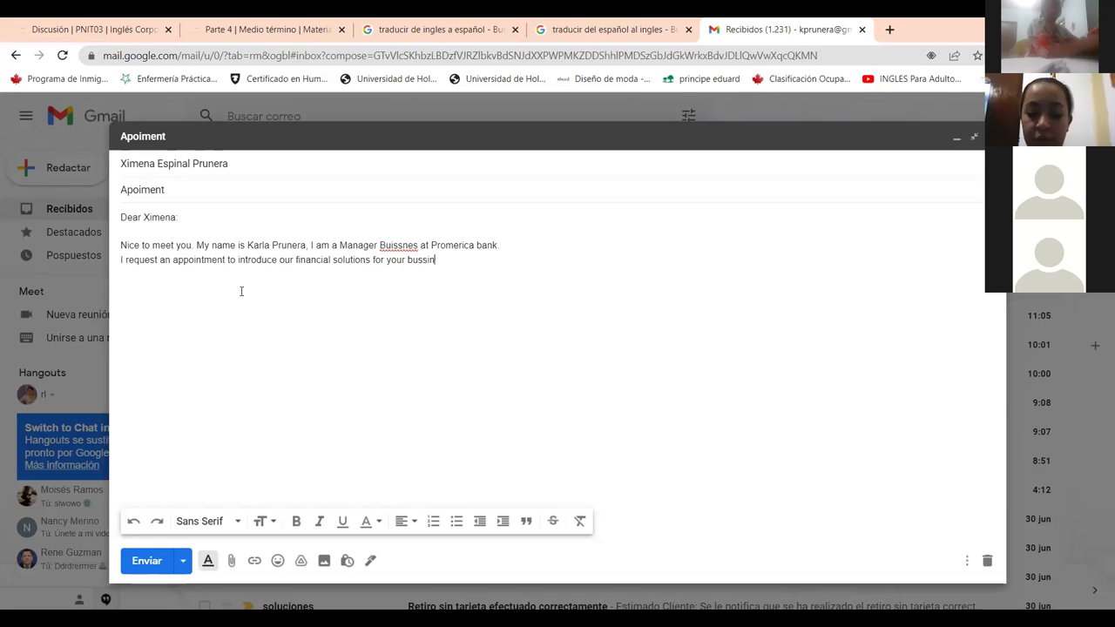
text(.)
key(Return)
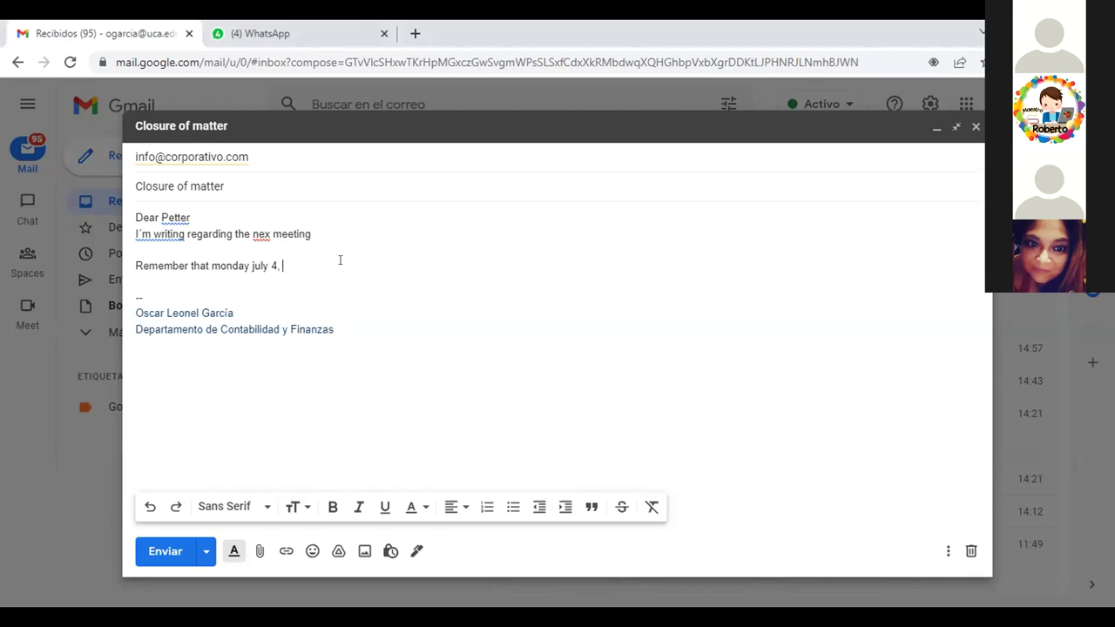
Append 'we are have a meeting' to the 'Remember that monday july 4,' line.
text(we)
text( ar)
text(er)
text(have a)
text( mee)
text(t)
text(ing)
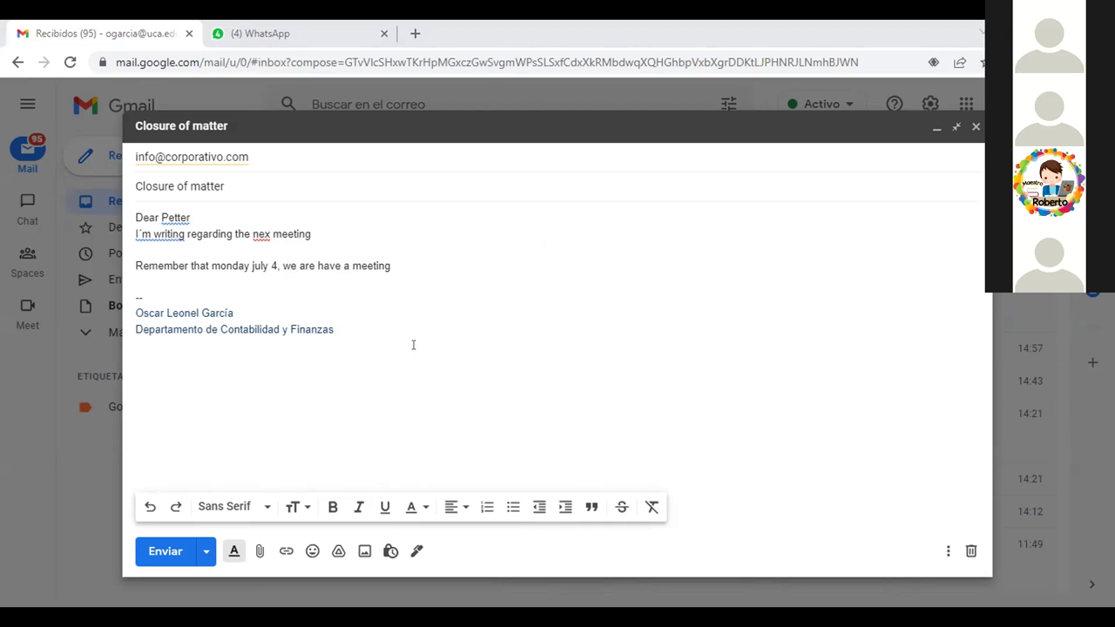
Replace 'matter' with 'subject' so the subject line reads 'Closure of subject'.
click(231, 176)
key(BackSpace)
key(BackSpace)
key(BackSpace)
key(BackSpace)
key(BackSpace)
key(BackSpace)
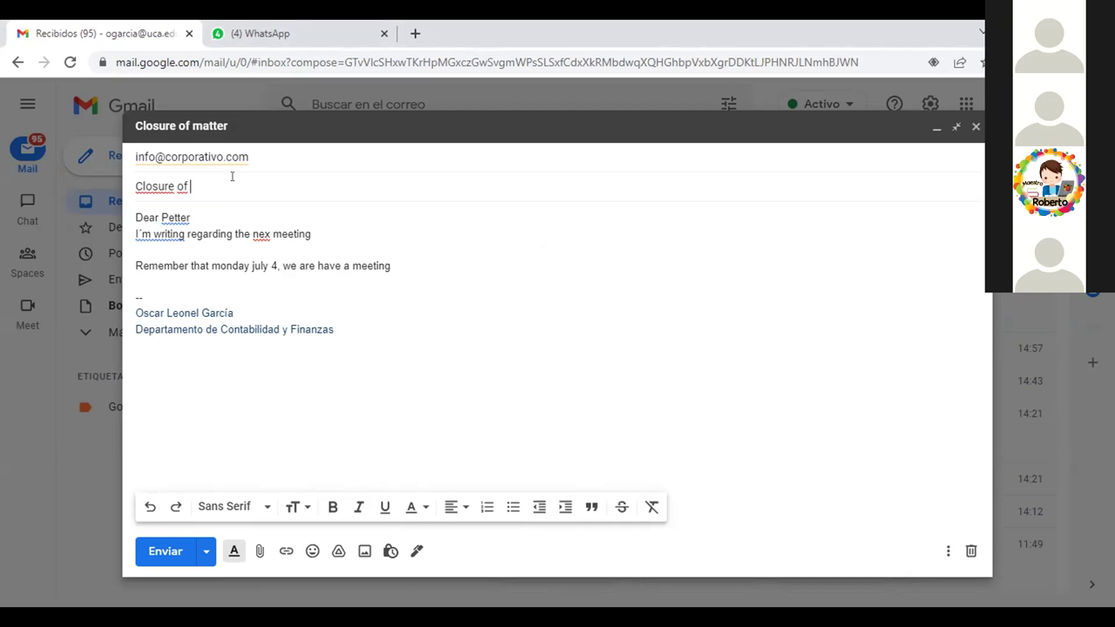
text(subjet)
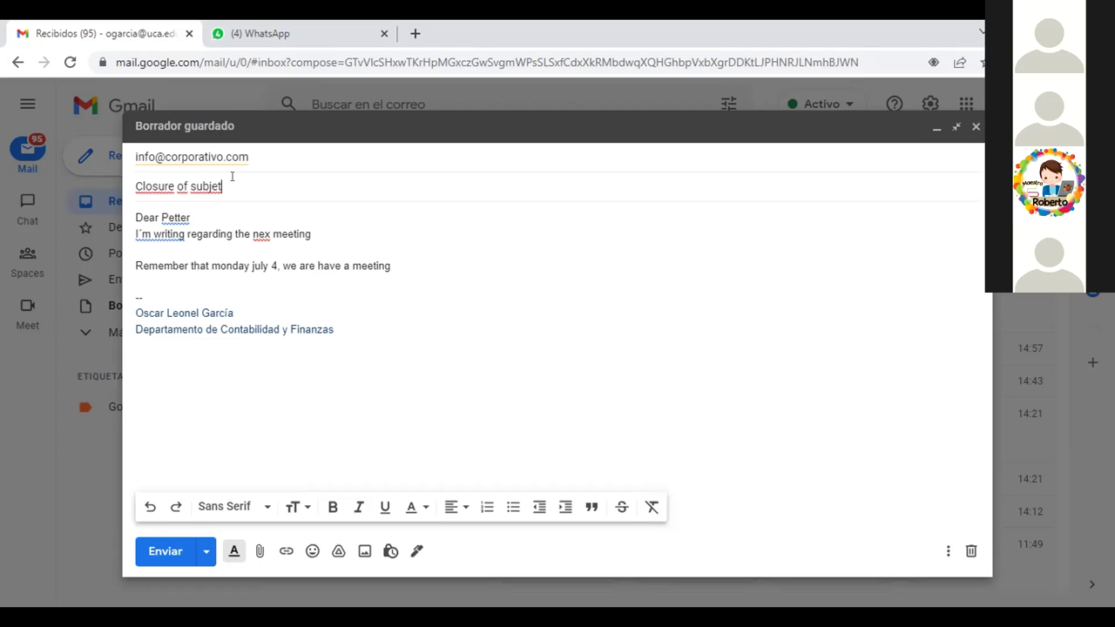
key(BackSpace)
text(ct)
click(425, 265)
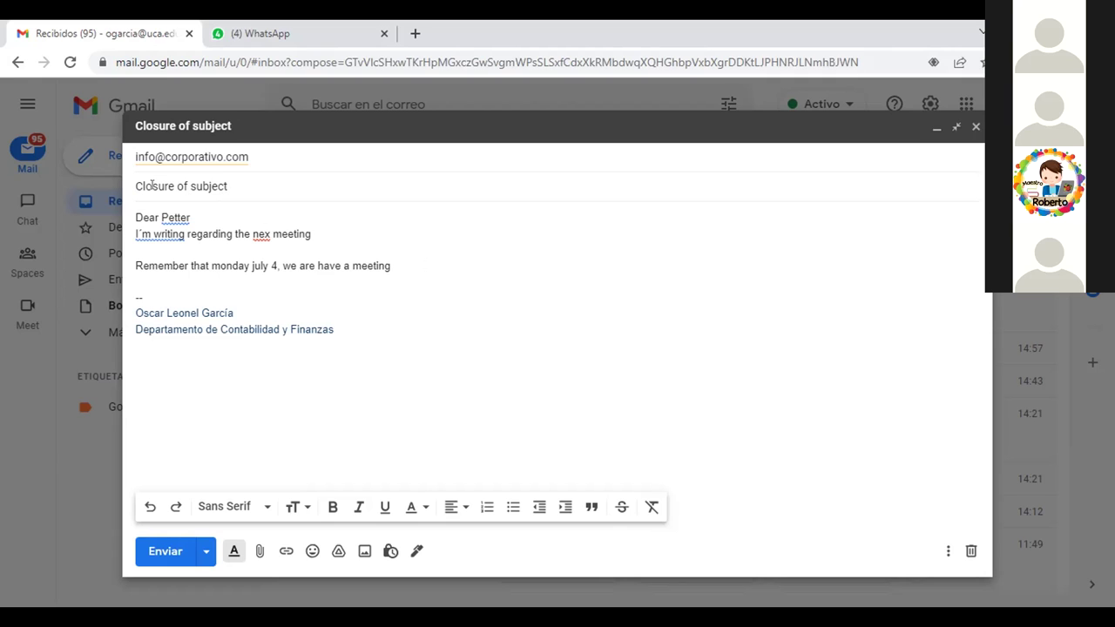
Clear the old subject and type 'Previos meeting to clusure', dropping the trailing word 'subject'.
click(240, 183)
key(BackSpace)
key(BackSpace)
key(BackSpace)
key(BackSpace)
key(BackSpace)
key(BackSpace)
key(BackSpace)
key(BackSpace)
key(BackSpace)
key(BackSpace)
key(BackSpace)
key(BackSpace)
key(BackSpace)
key(BackSpace)
key(BackSpace)
key(BackSpace)
key(BackSpace)
key(BackSpace)
text(Previ)
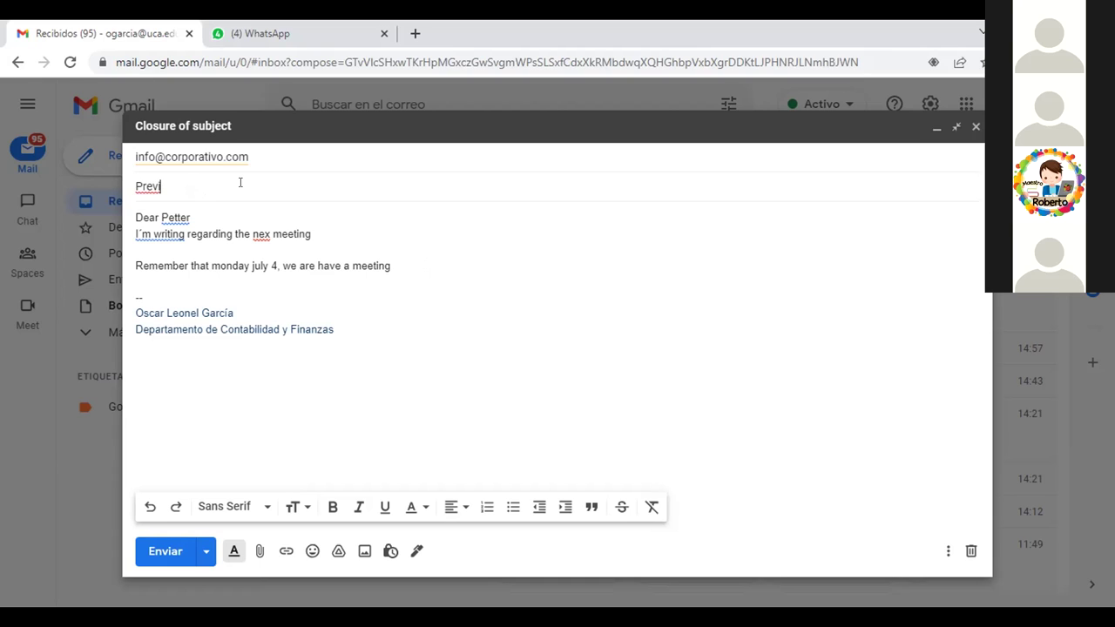
text(os m)
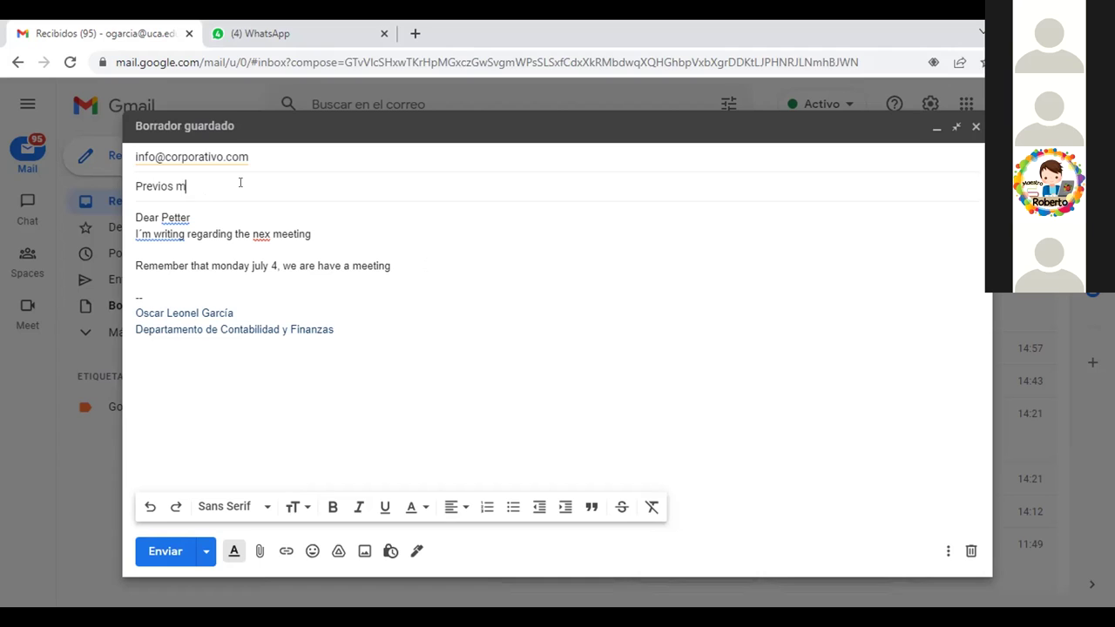
text(eeting)
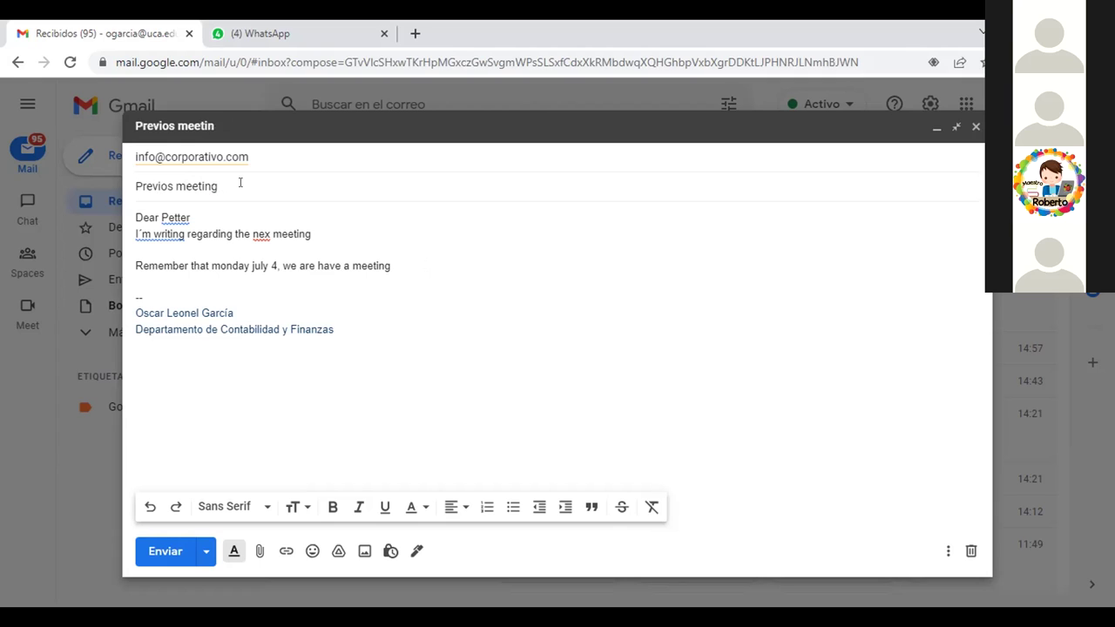
text(to)
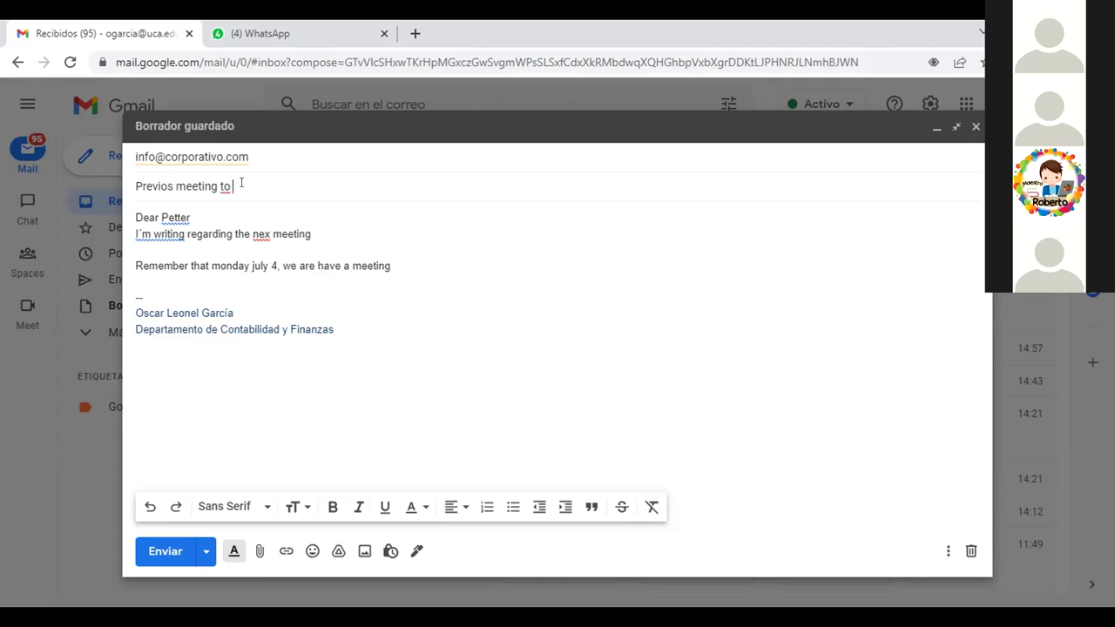
text( clus)
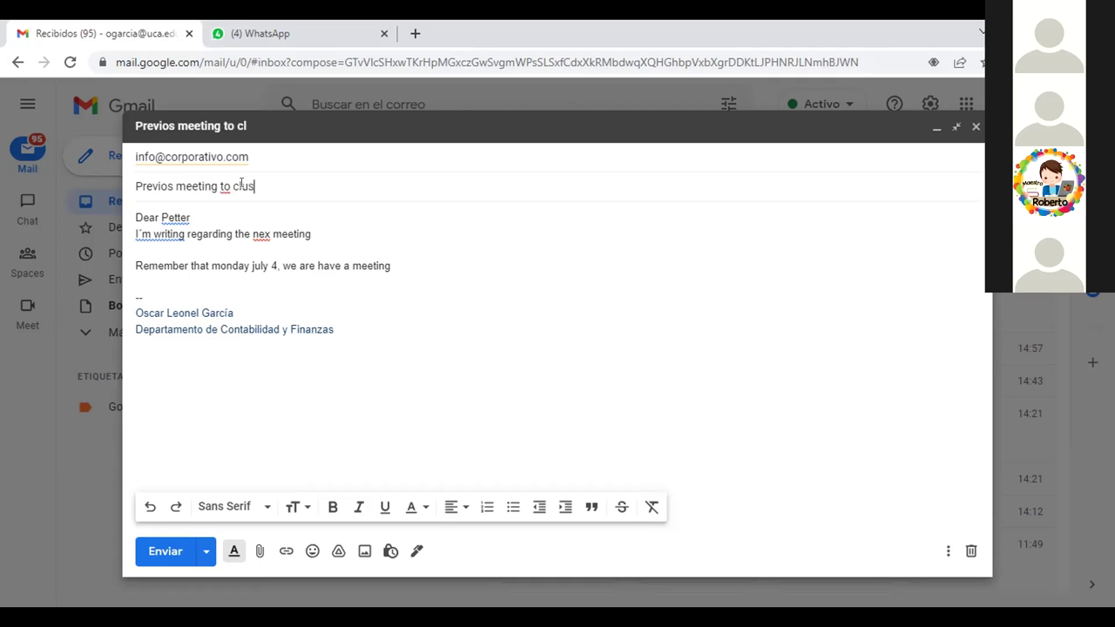
text(u)
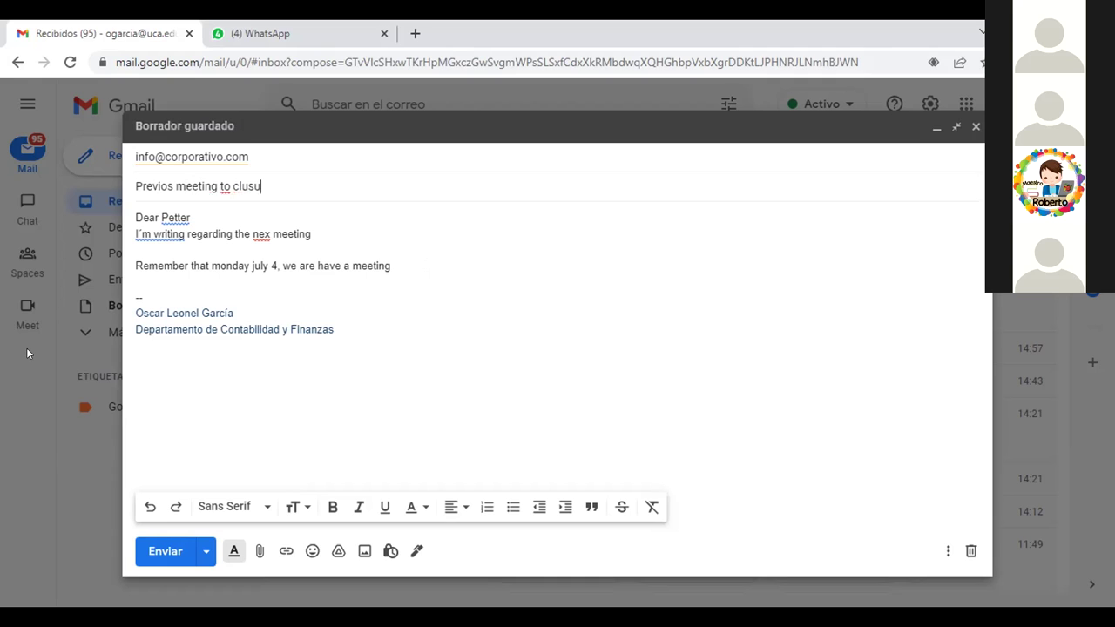
text(re subje)
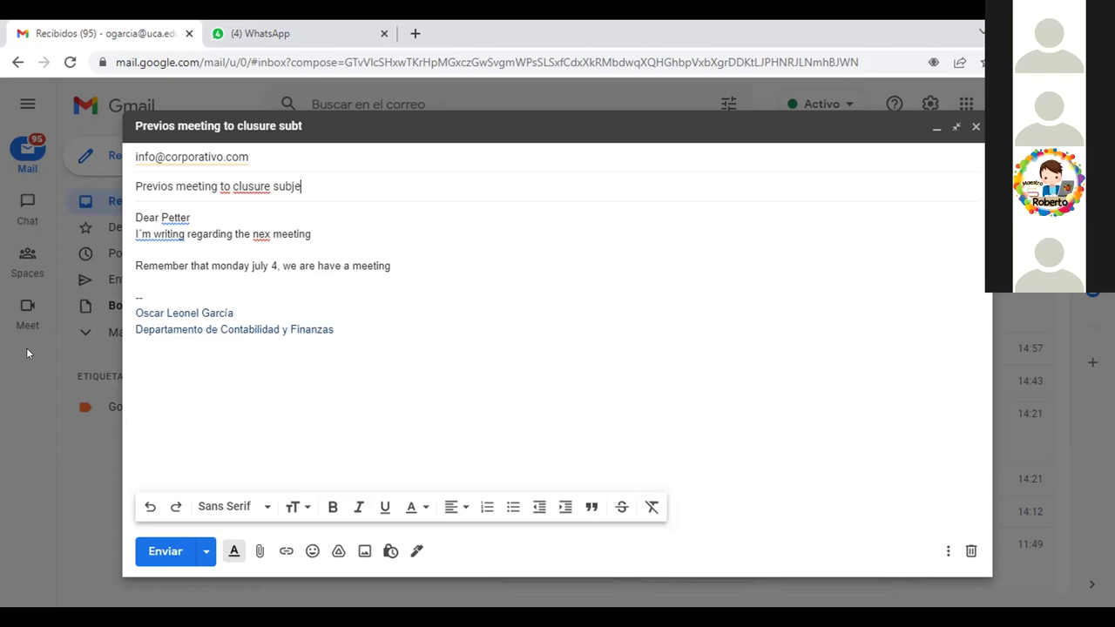
text(ct)
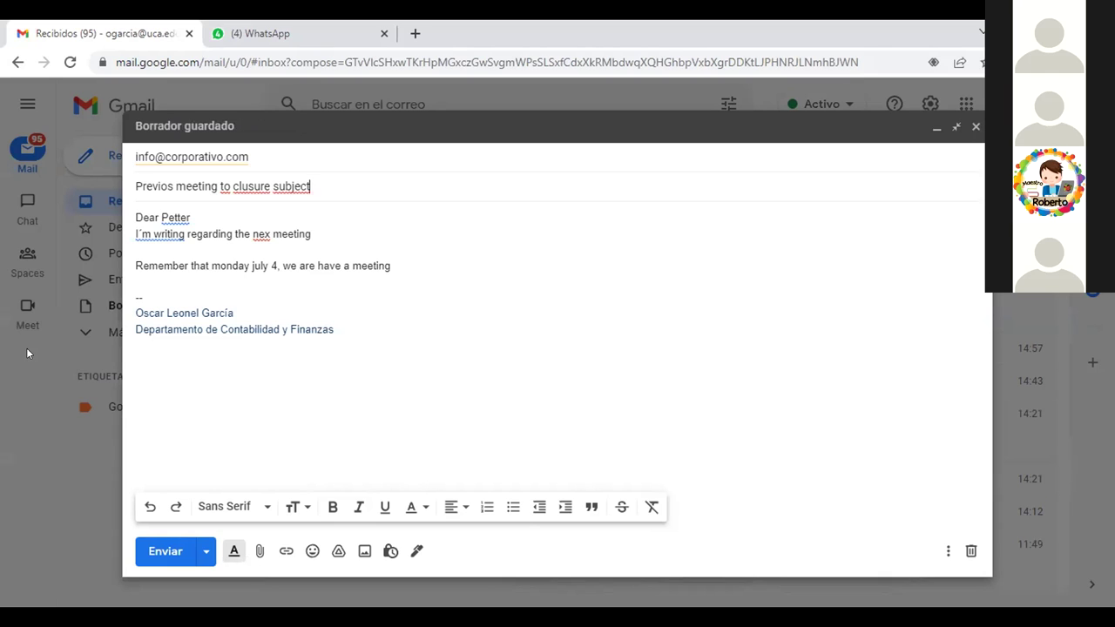
key(BackSpace)
key(BackSpace)
key(BackSpace)
key(BackSpace)
key(BackSpace)
key(BackSpace)
key(BackSpace)
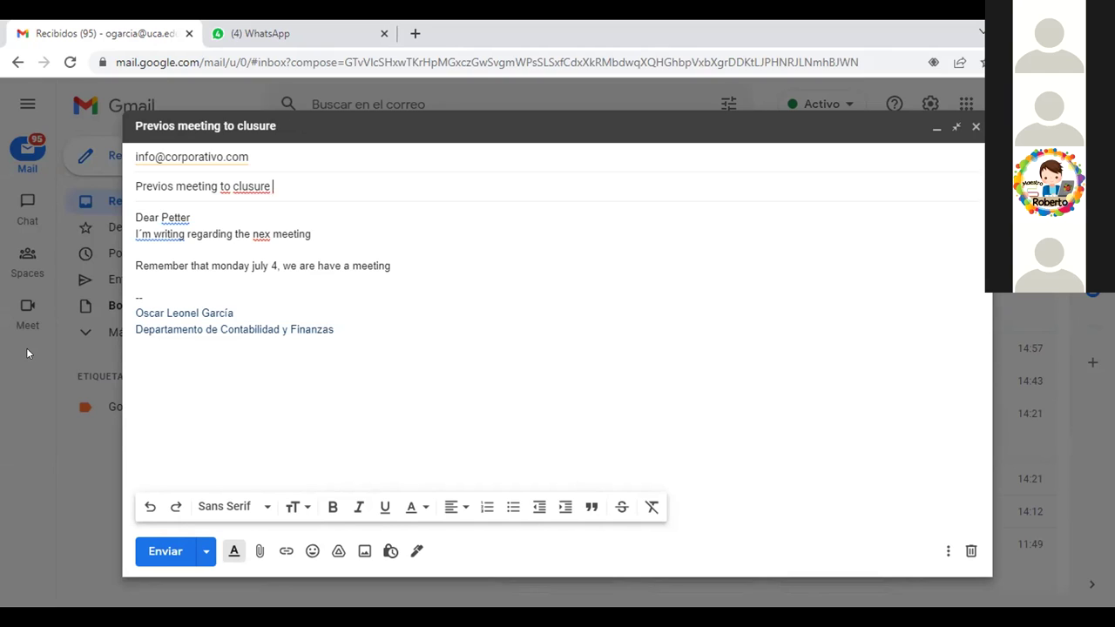
Fix the subject typos, changing 'Previos' to 'Previous' and 'clusure' to 'clousure'.
click(162, 185)
key(BackSpace)
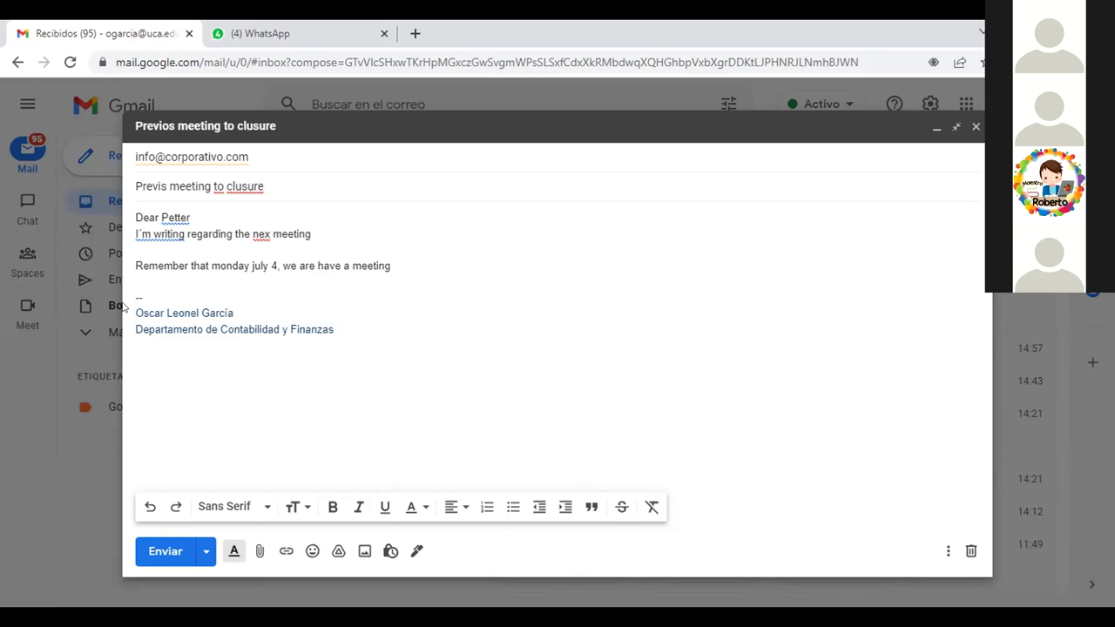
text(u)
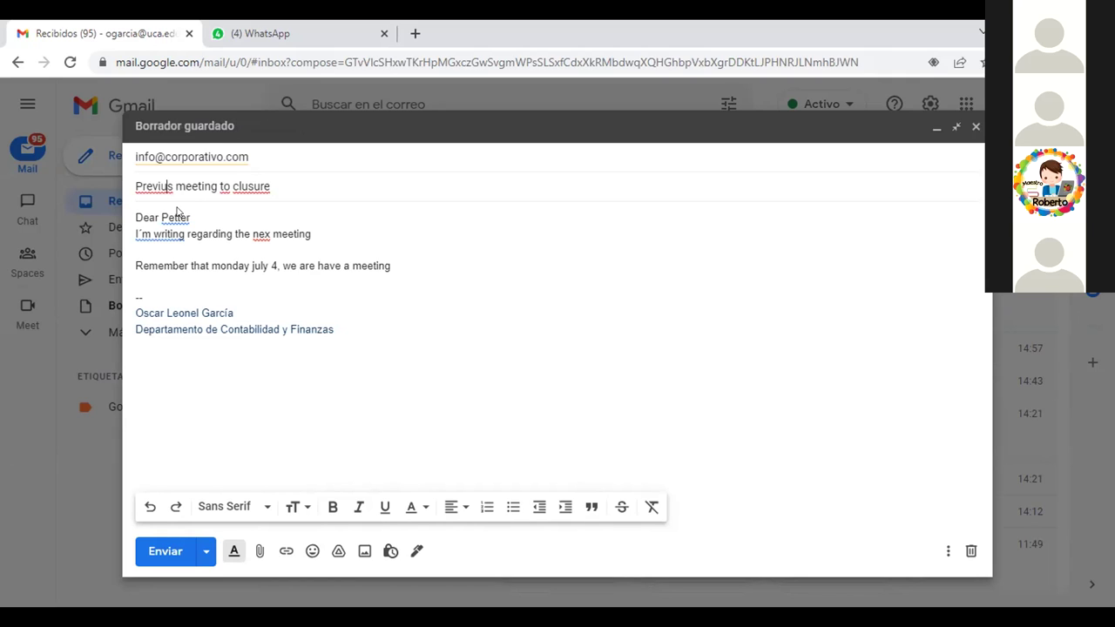
text(o)
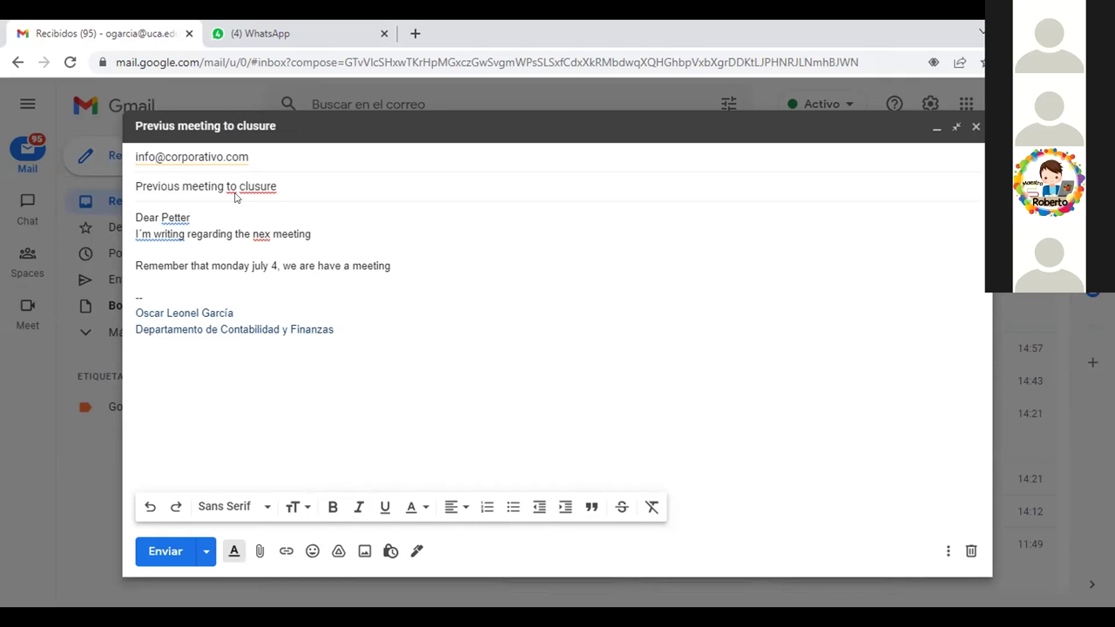
click(254, 186)
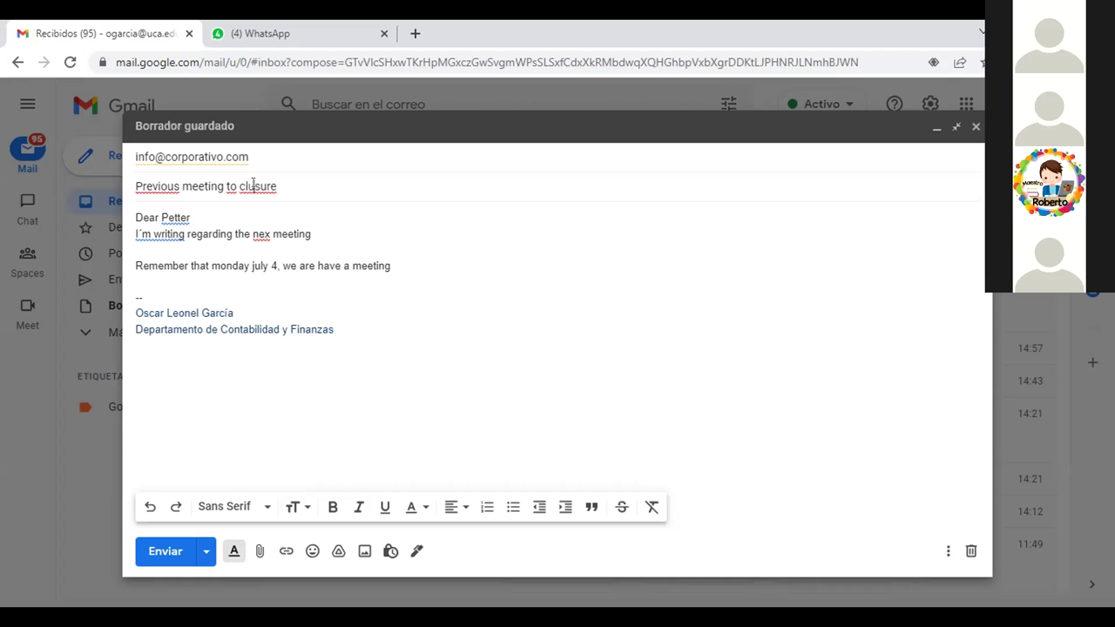
text(o)
click(390, 263)
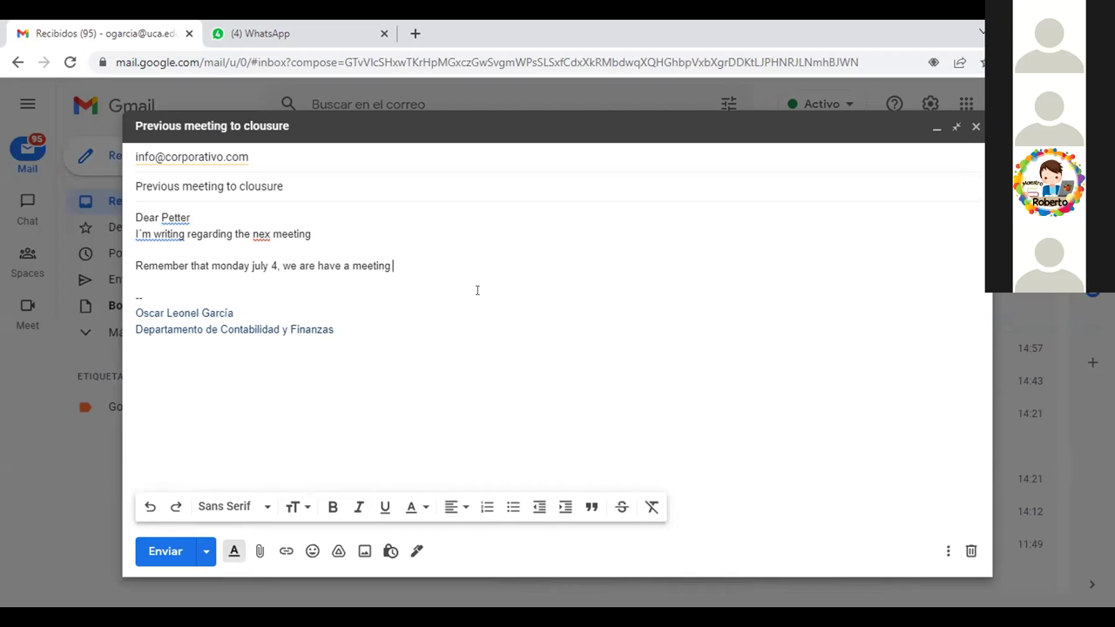
Insert 'to' after 'regarding' and replace 'nex' with the suggested spelling 'next'.
click(230, 225)
text(to)
click(349, 227)
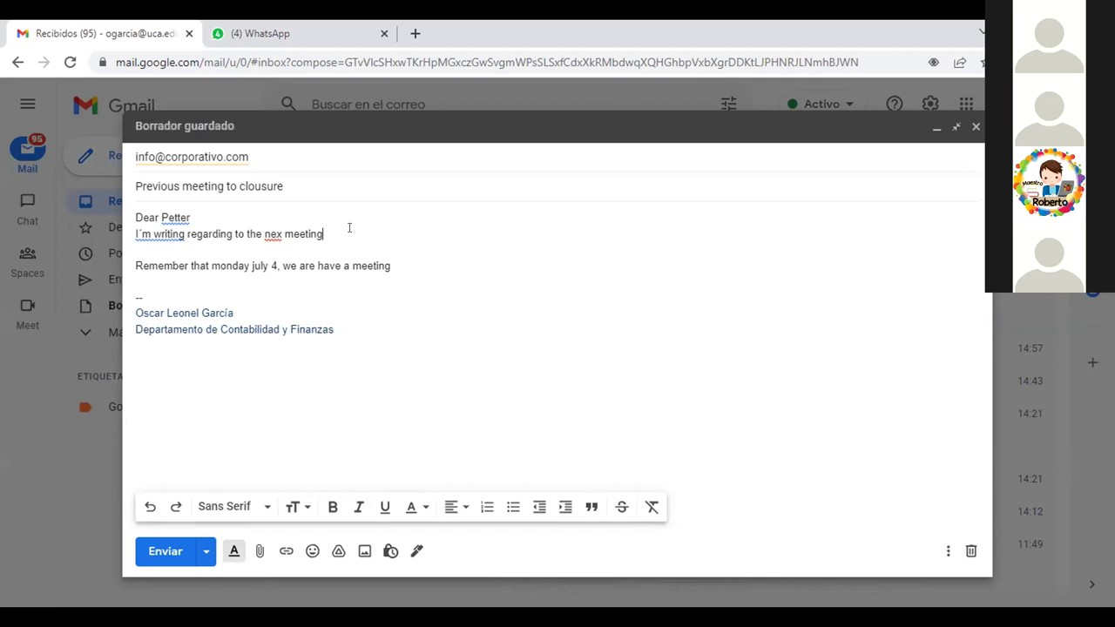
click(273, 232)
click(287, 262)
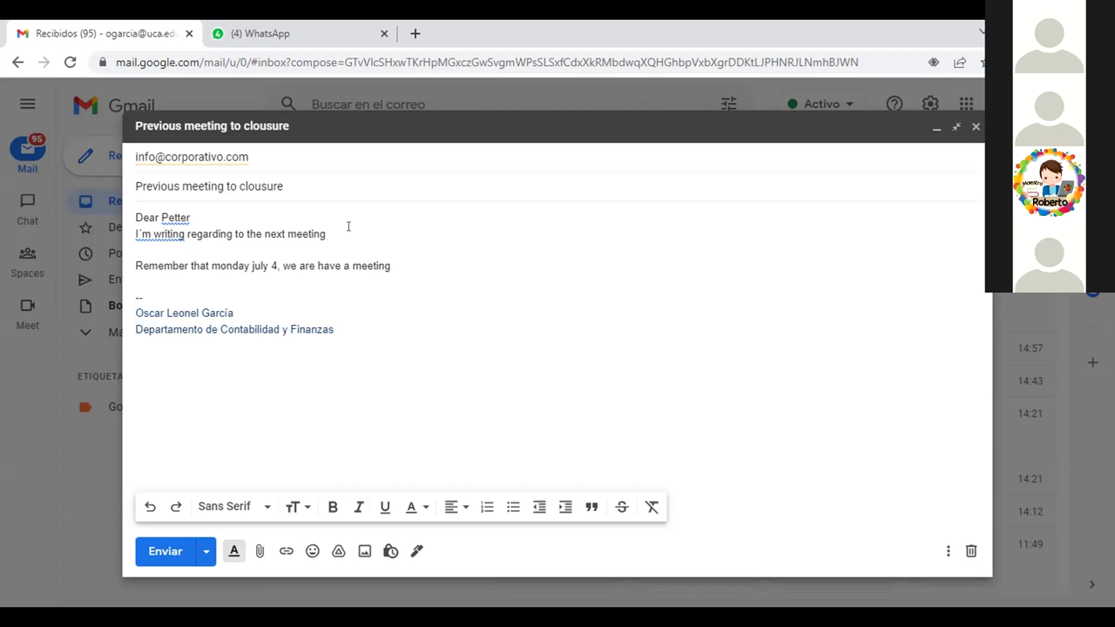
Add the word 'schedule' after 'next meeting', correcting the typing mistakes.
text(s)
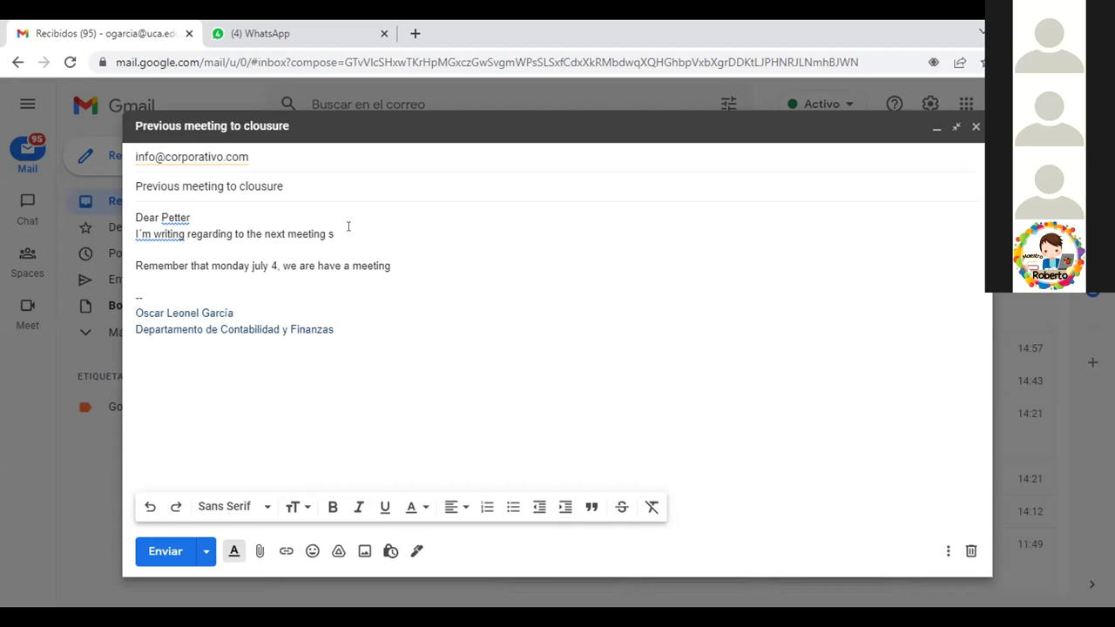
text(h)
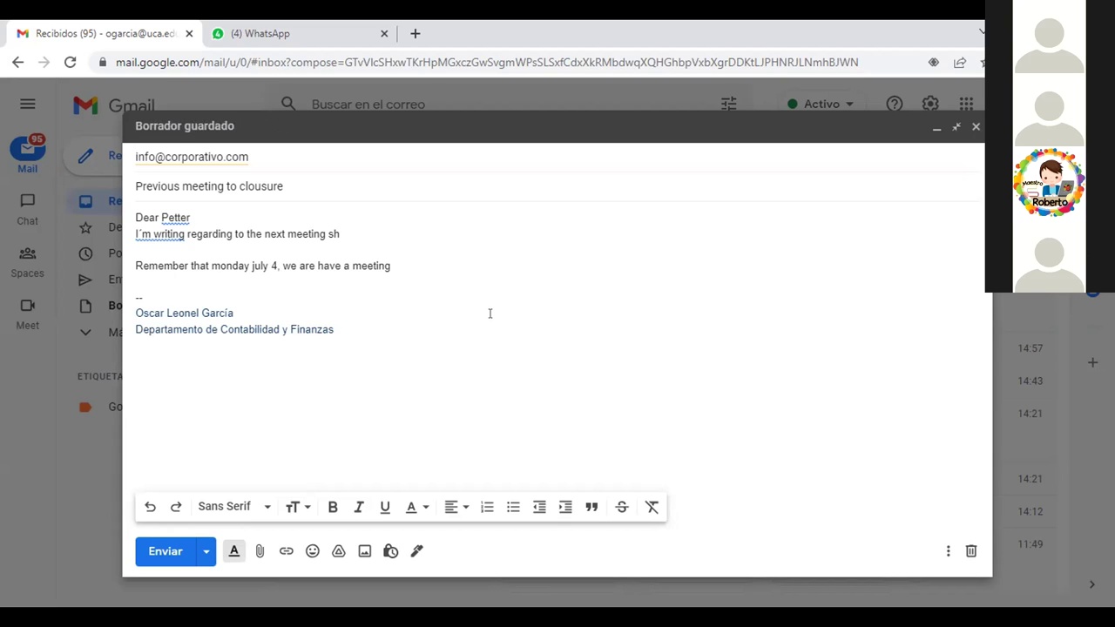
key(BackSpace)
text(chid)
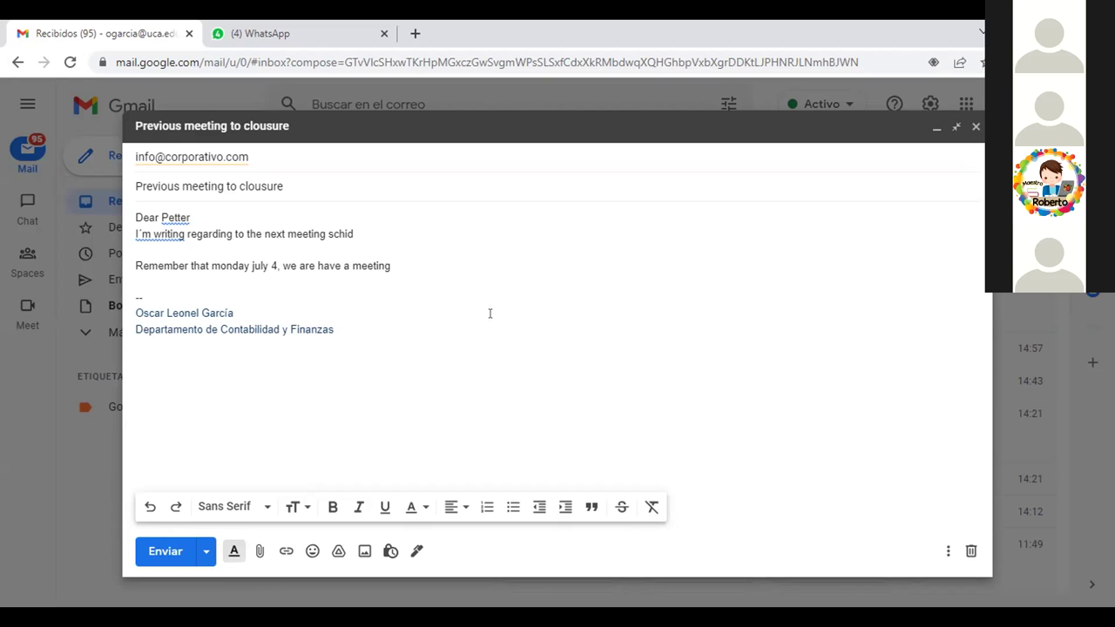
key(BackSpace)
key(BackSpace)
text(a)
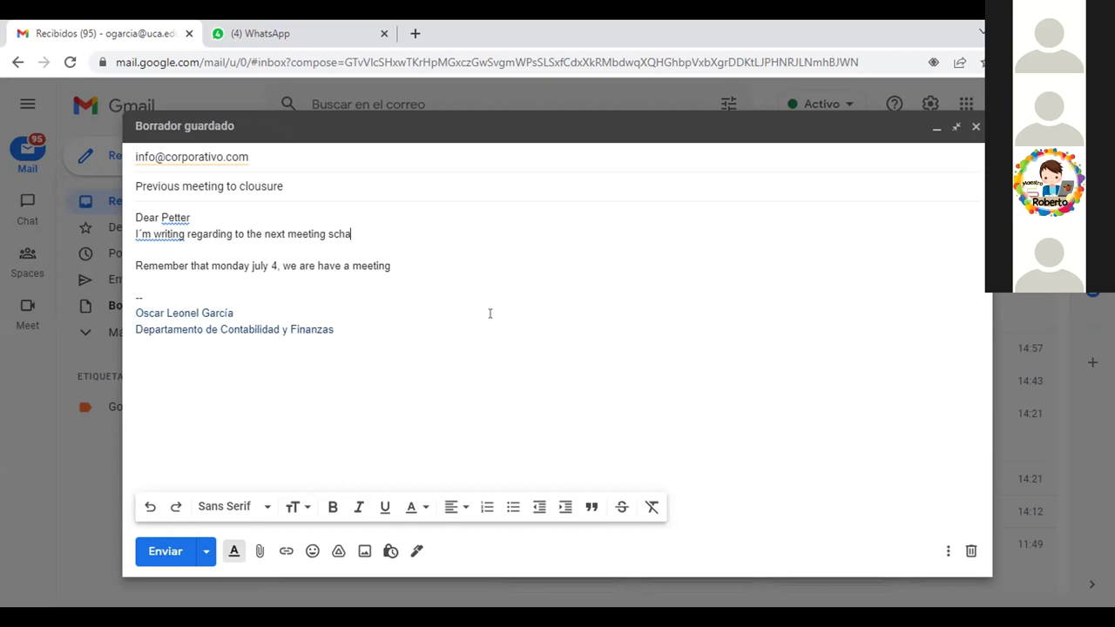
key(BackSpace)
text(ed)
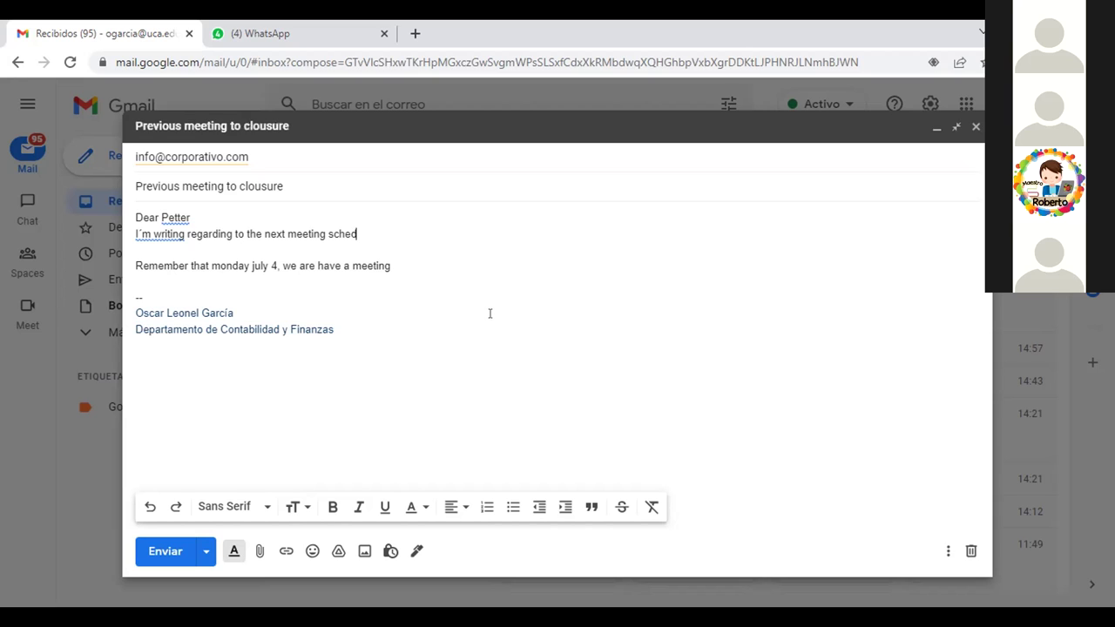
text(u)
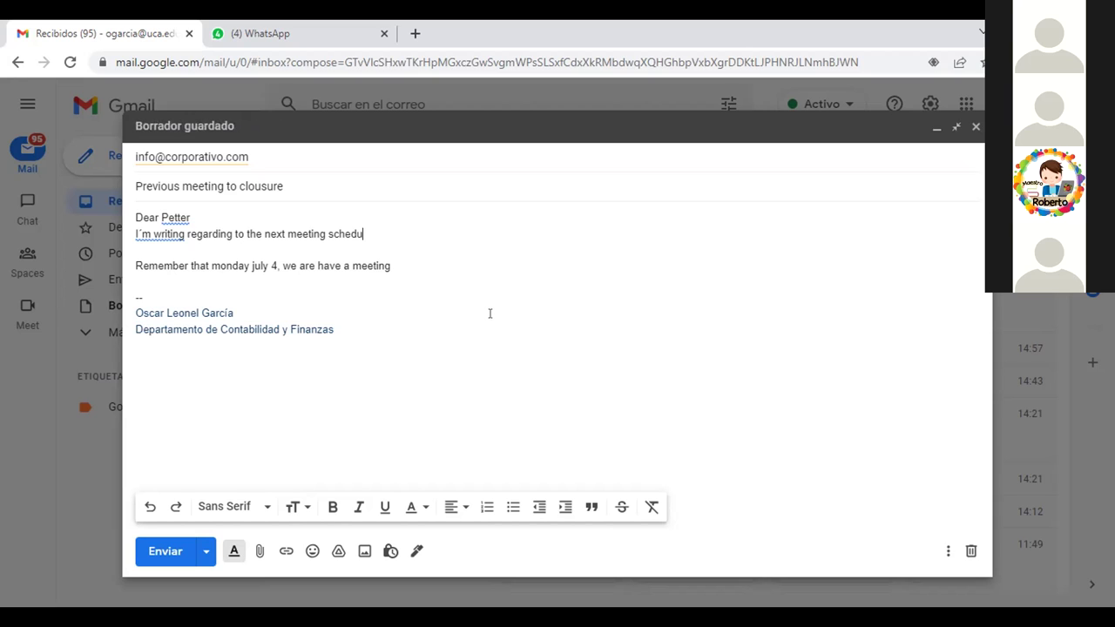
text(le)
click(427, 262)
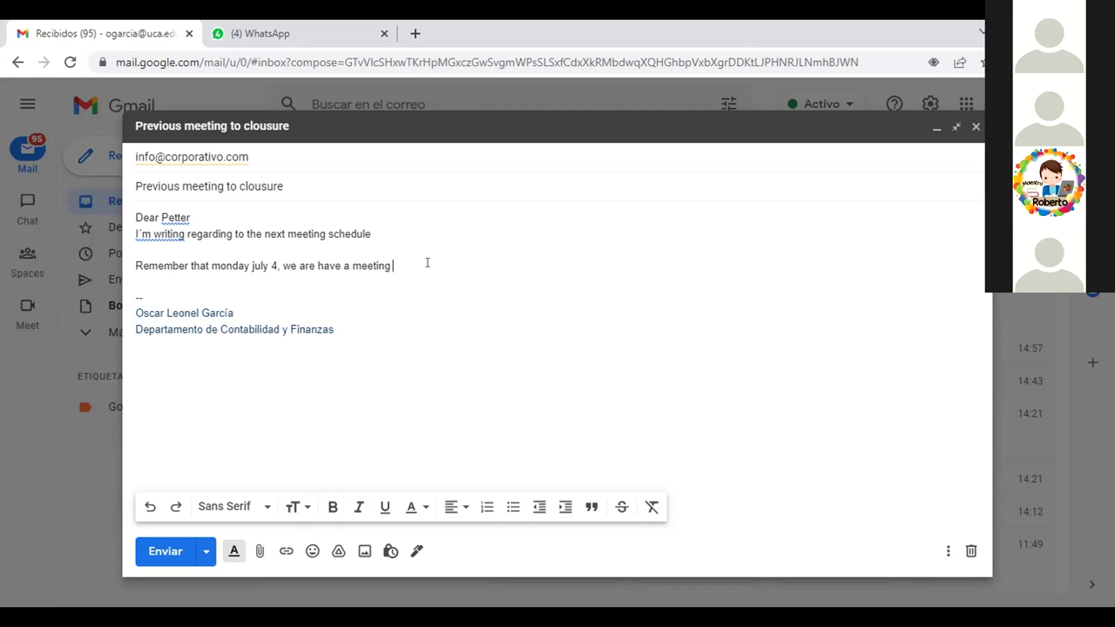
Put 'Remember' on its own line in the draft.
key(Left)
key(Left)
key(Left)
key(Left)
key(Left)
key(Left)
key(Left)
key(Left)
key(Left)
key(Left)
key(Left)
key(Left)
key(Left)
key(Left)
key(Left)
key(Left)
key(Left)
key(Left)
key(Left)
key(Left)
key(Left)
key(Left)
key(Left)
key(Left)
key(Left)
key(Left)
key(Left)
key(Left)
key(Left)
key(Left)
key(Left)
key(Left)
key(Left)
key(Left)
key(Left)
key(Left)
key(Left)
key(Left)
key(Left)
key(Left)
key(Return)
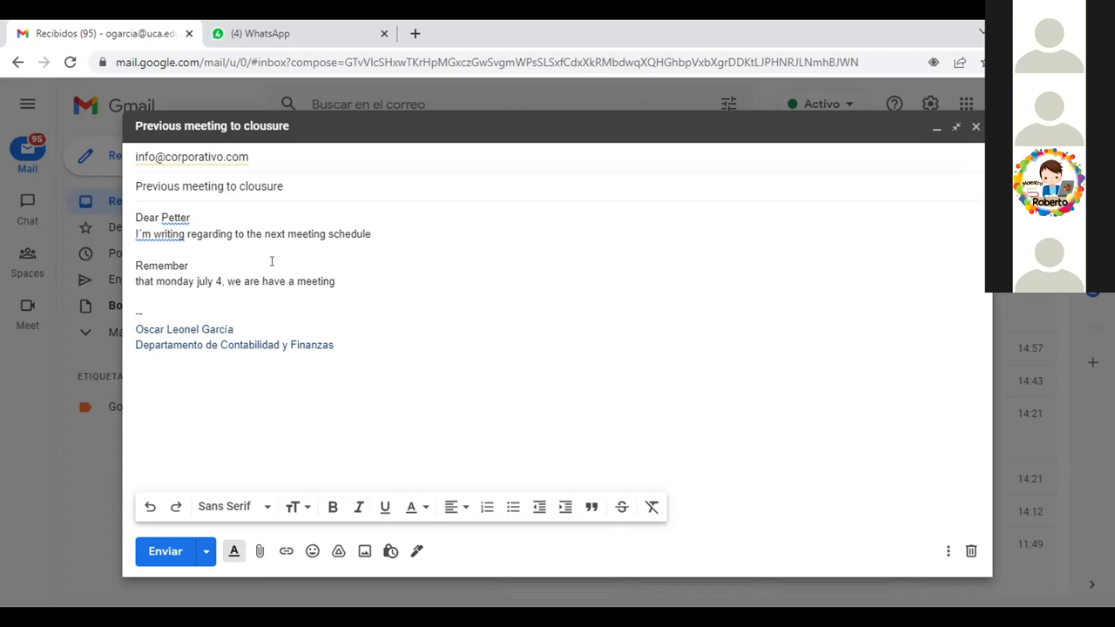
text(t)
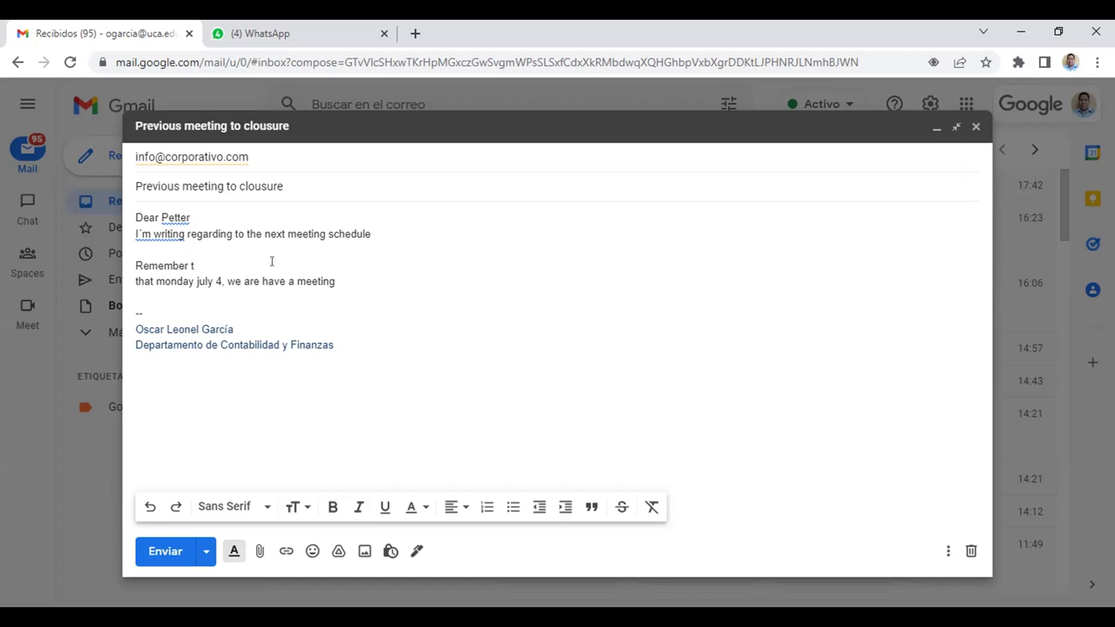
key(BackSpace)
Insert 'on the' after 'meeting' in the opening sentence.
click(322, 234)
text(onthe)
key(Left)
key(Left)
key(Left)
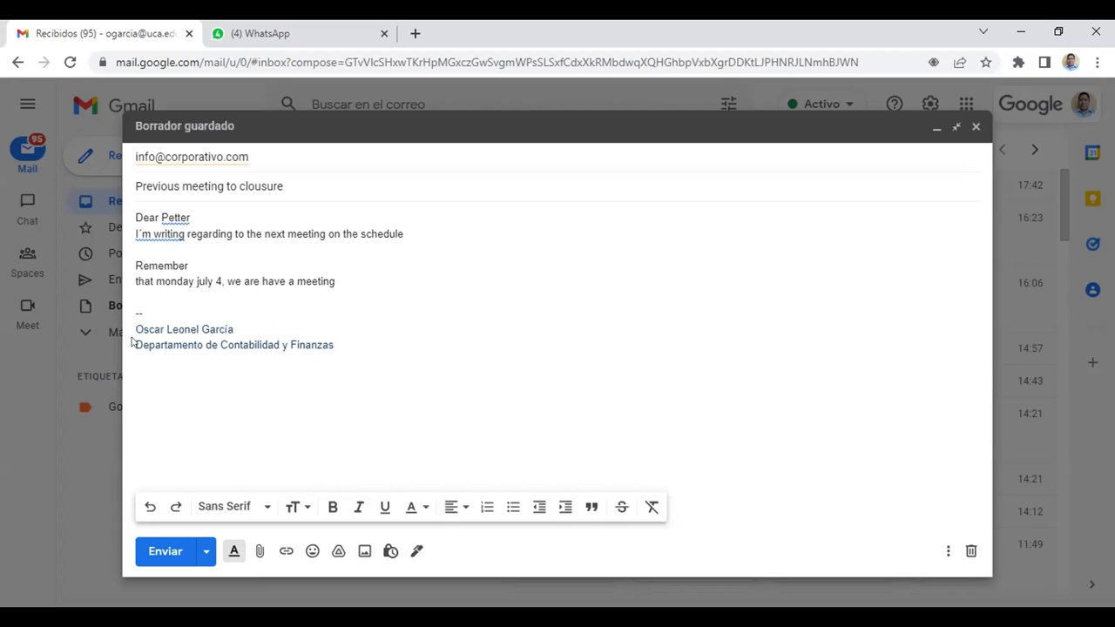
Move 'monday july 4' after 'meeting on', deleting the leftover 'the schedule'.
key(shift+Right)
key(shift+Right)
key(shift+Right)
key(shift+Right)
key(shift+Right)
key(shift+Right)
key(shift+Right)
key(shift+Right)
key(shift+Right)
key(shift+Right)
key(shift+Right)
key(shift+Right)
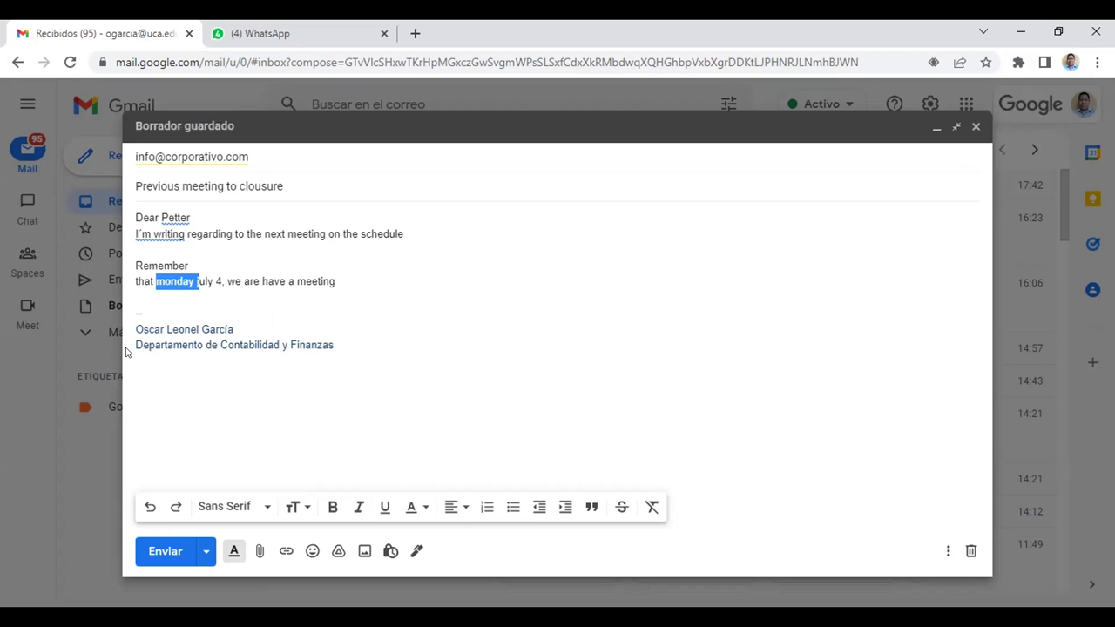
key(shift+Right)
key(ctrl+c)
key(Delete)
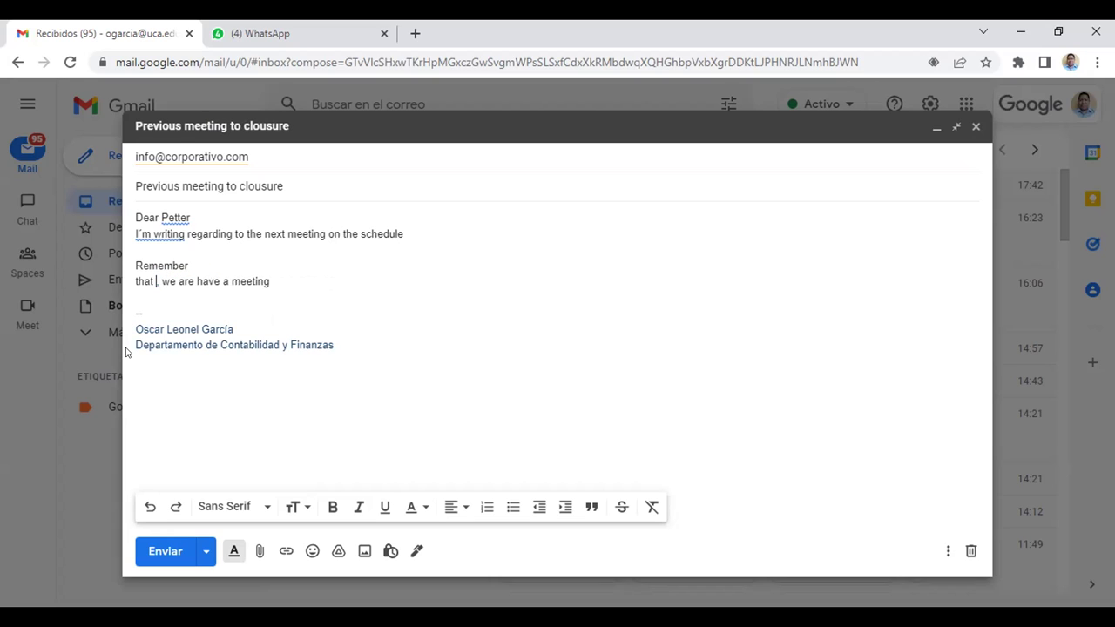
click(339, 233)
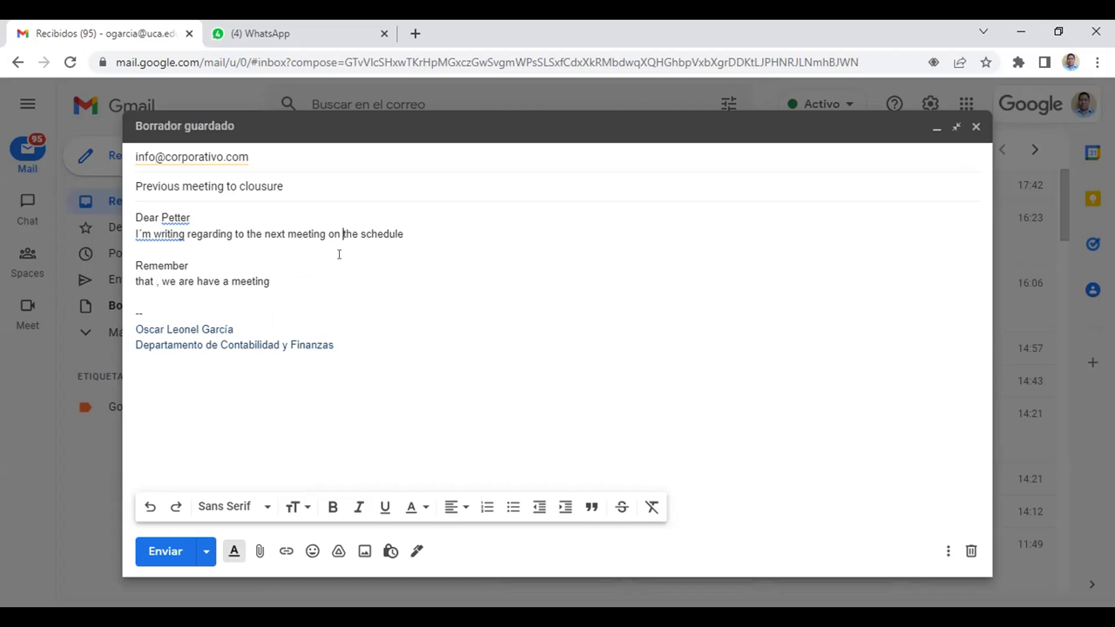
key(ctrl+v)
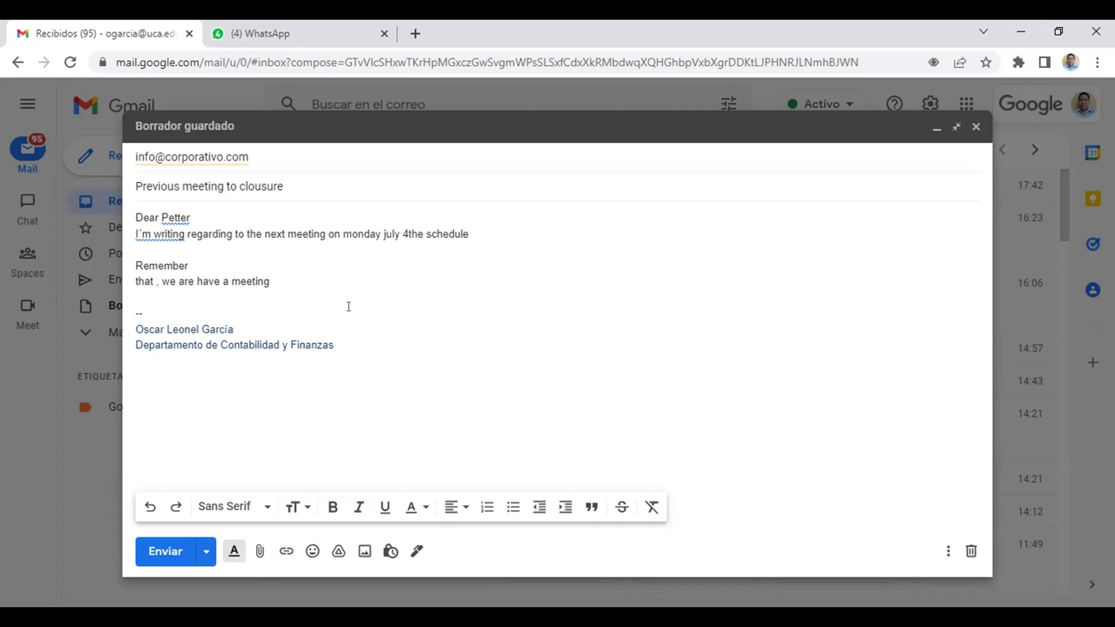
key(Delete)
key(Delete)
key(Delete)
key(Delete)
key(Delete)
key(Delete)
key(Delete)
key(Delete)
key(Delete)
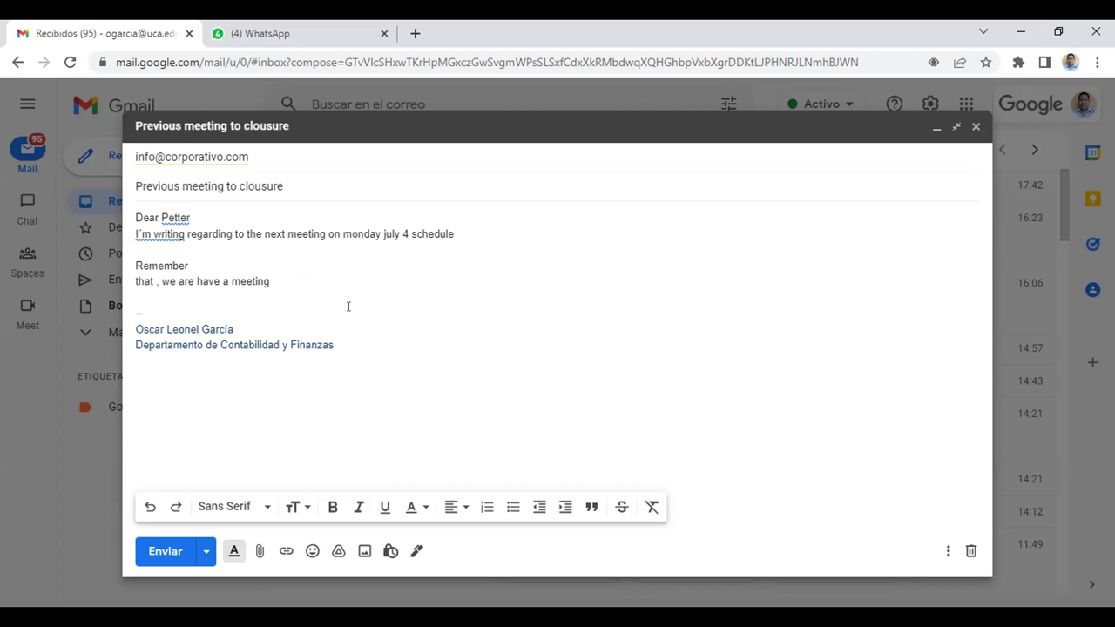
key(Delete)
key(Delete)
key(Delete)
click(231, 265)
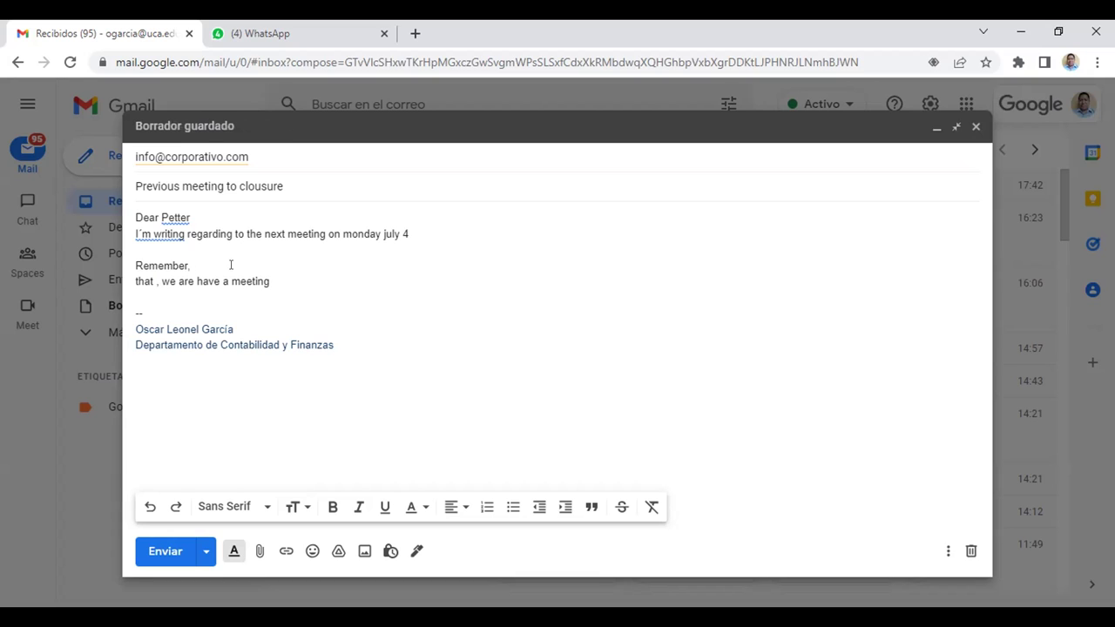
Replace 'Remember,' with 'Could you plea', correcting the mistyped 'Good' to 'Could'.
key(BackSpace)
key(BackSpace)
key(BackSpace)
key(BackSpace)
key(BackSpace)
key(BackSpace)
key(BackSpace)
key(BackSpace)
key(BackSpace)
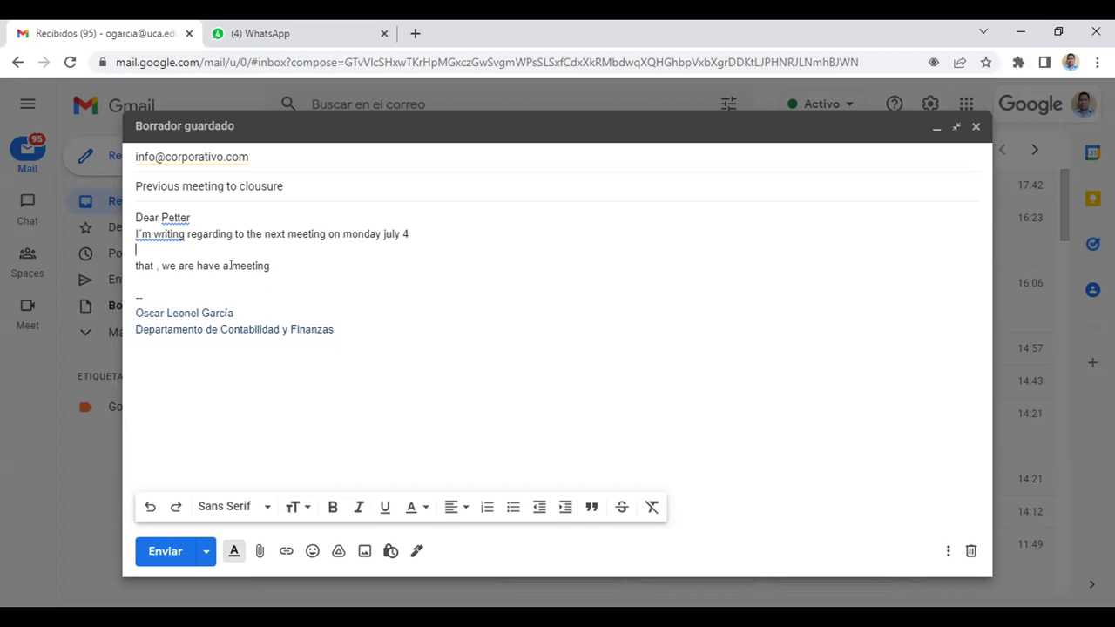
text(Goo)
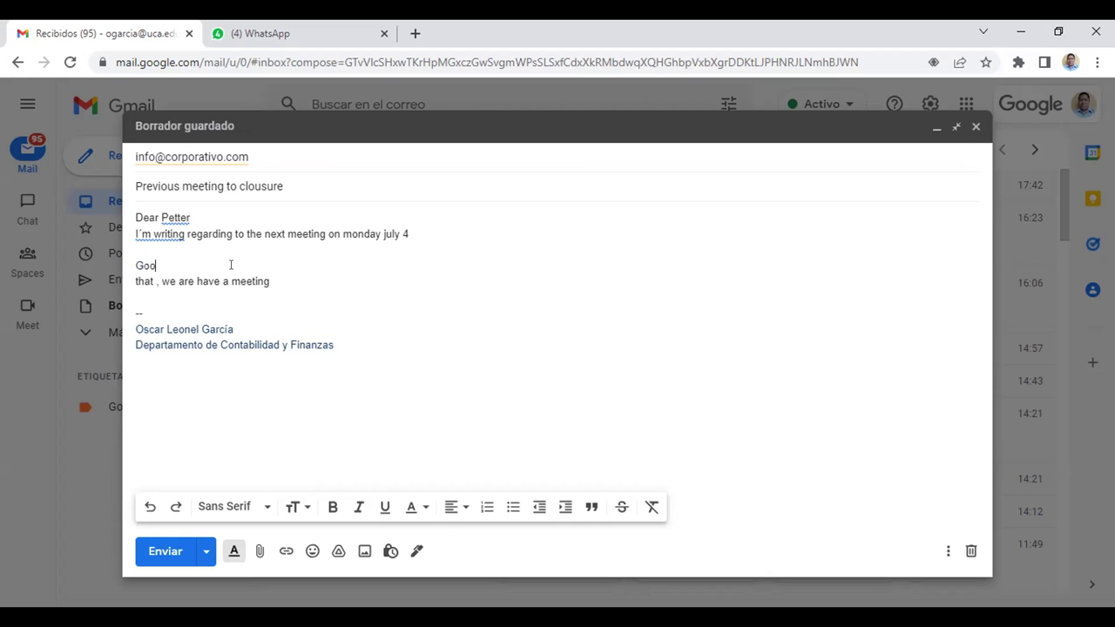
text(d you)
key(BackSpace)
text(ou plea)
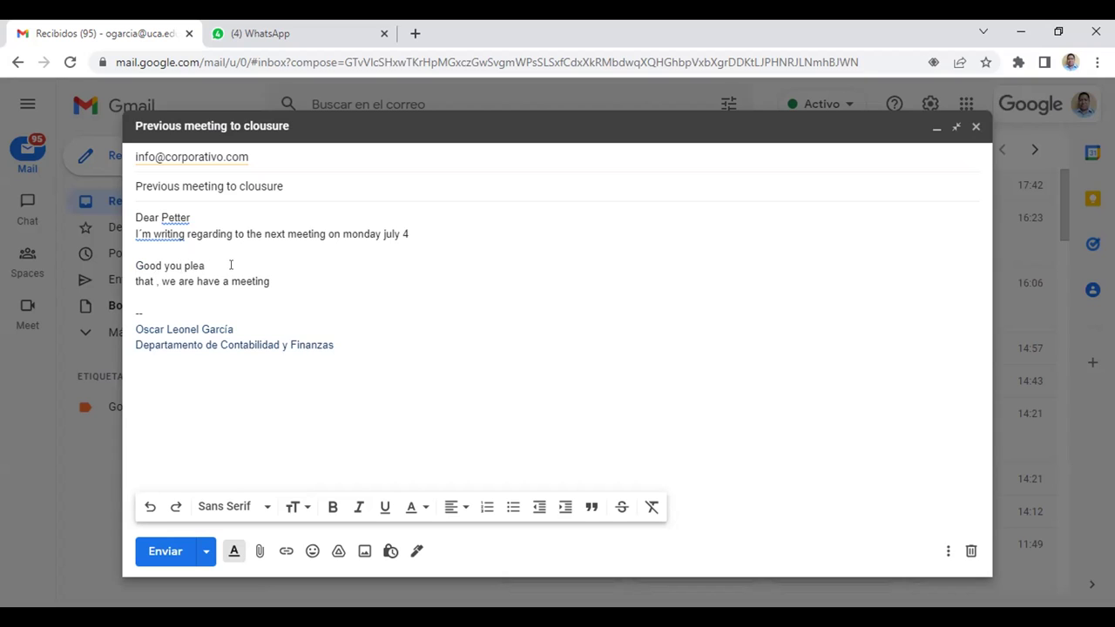
key(Left)
key(Left)
key(Left)
key(Left)
key(Left)
key(Left)
key(Left)
key(Left)
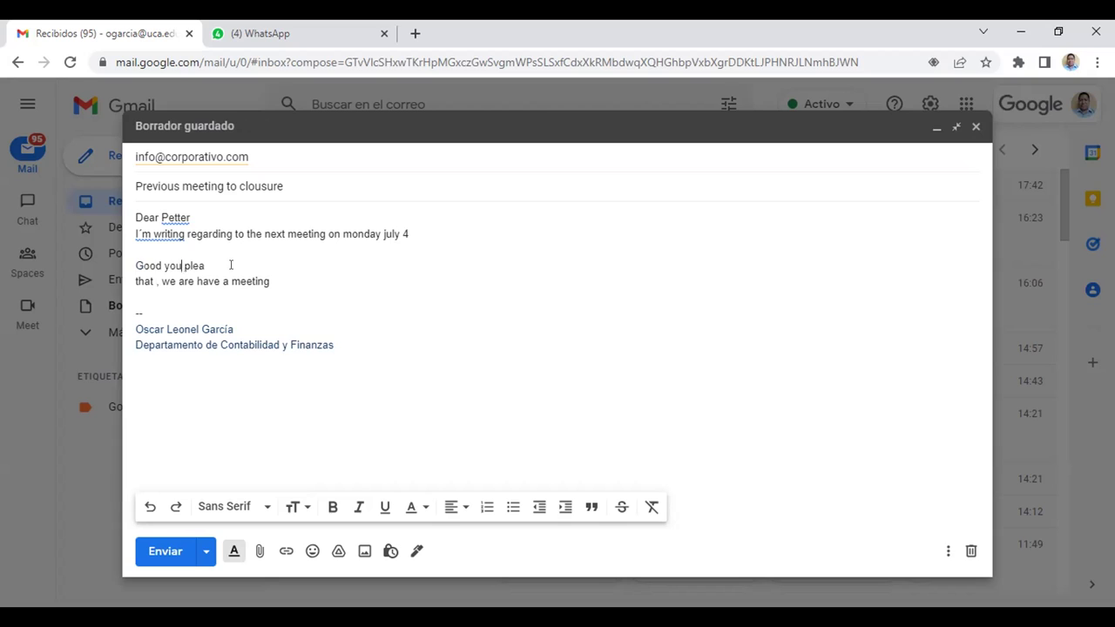
key(Left)
key(Left)
key(Left)
key(Left)
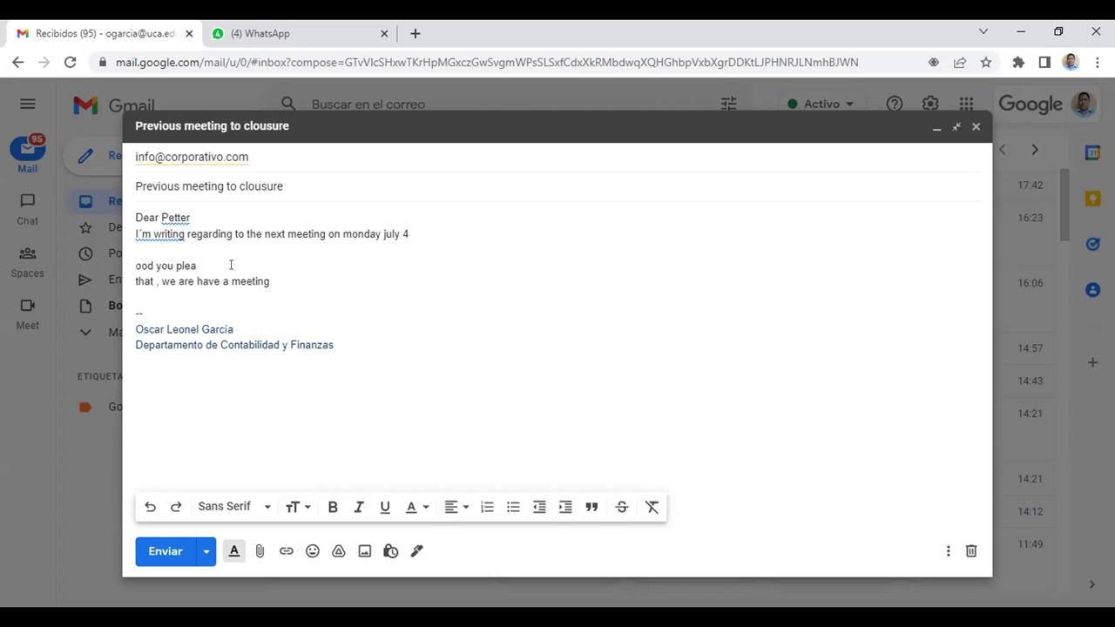
key(Right)
key(Right)
key(Right)
key(BackSpace)
key(BackSpace)
key(BackSpace)
text(ut)
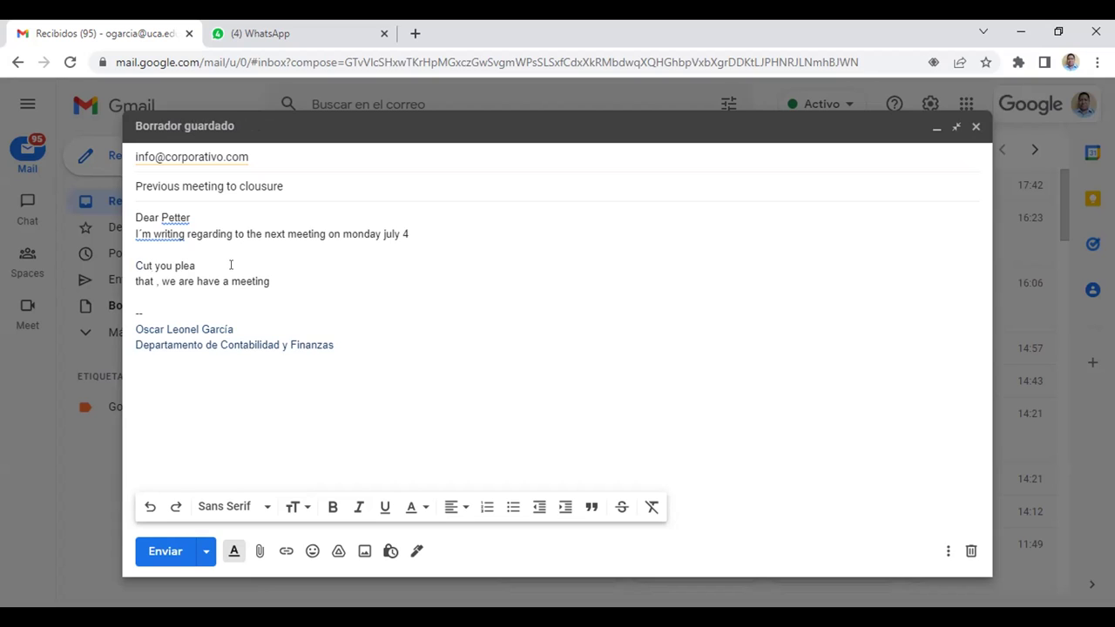
key(BackSpace)
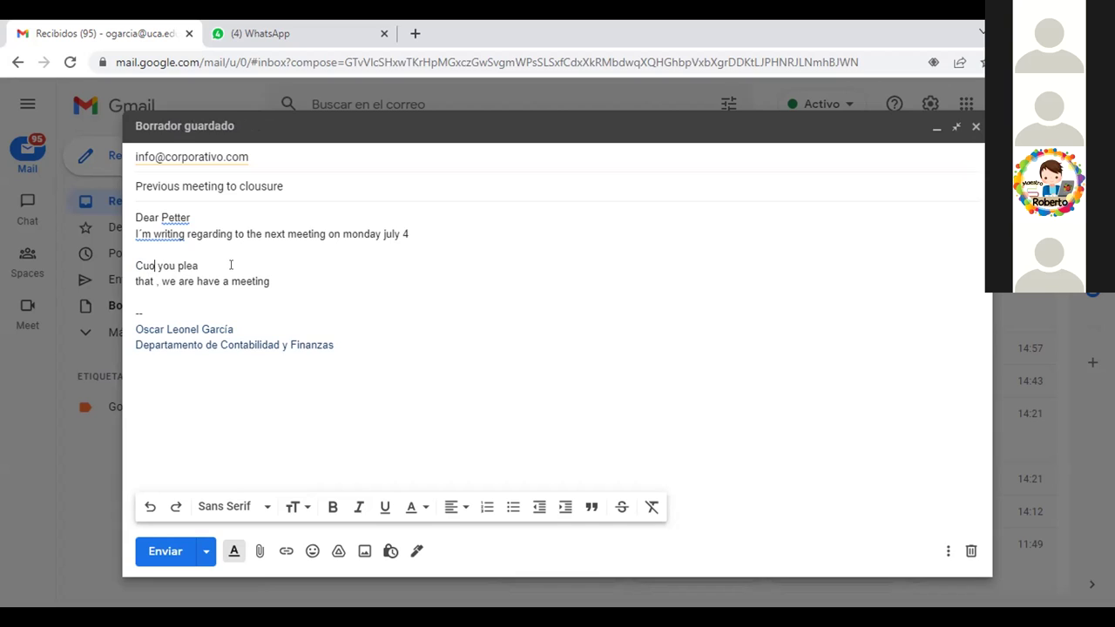
key(BackSpace)
text(ould)
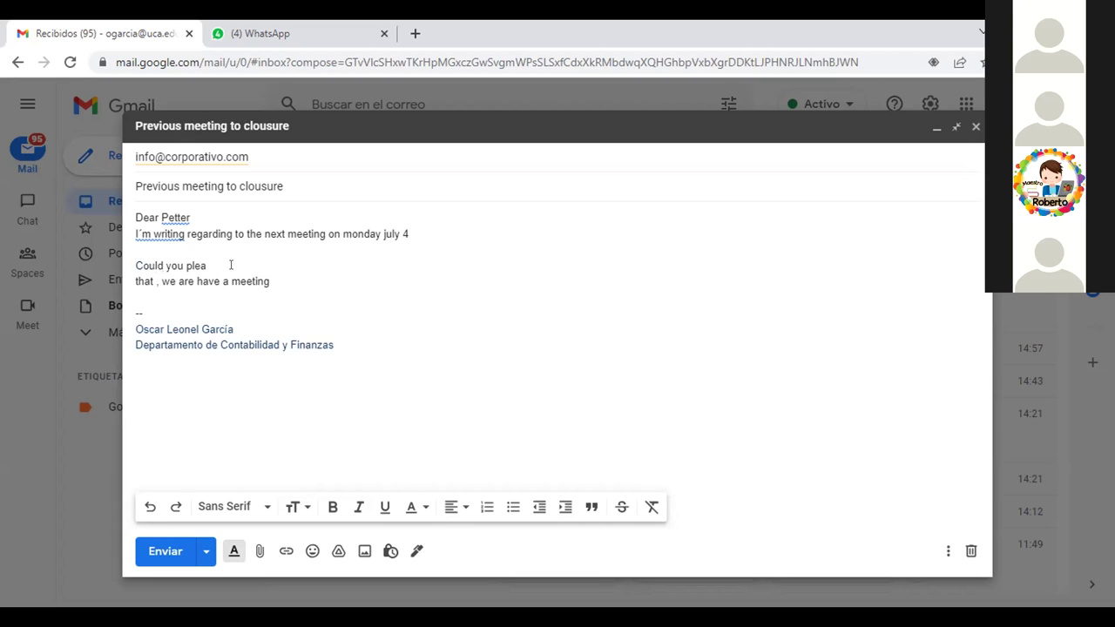
Complete the line to read 'Could you please review your files'.
click(231, 265)
text(se)
text(re)
text(fe)
key(BackSpace)
key(BackSpace)
text(view)
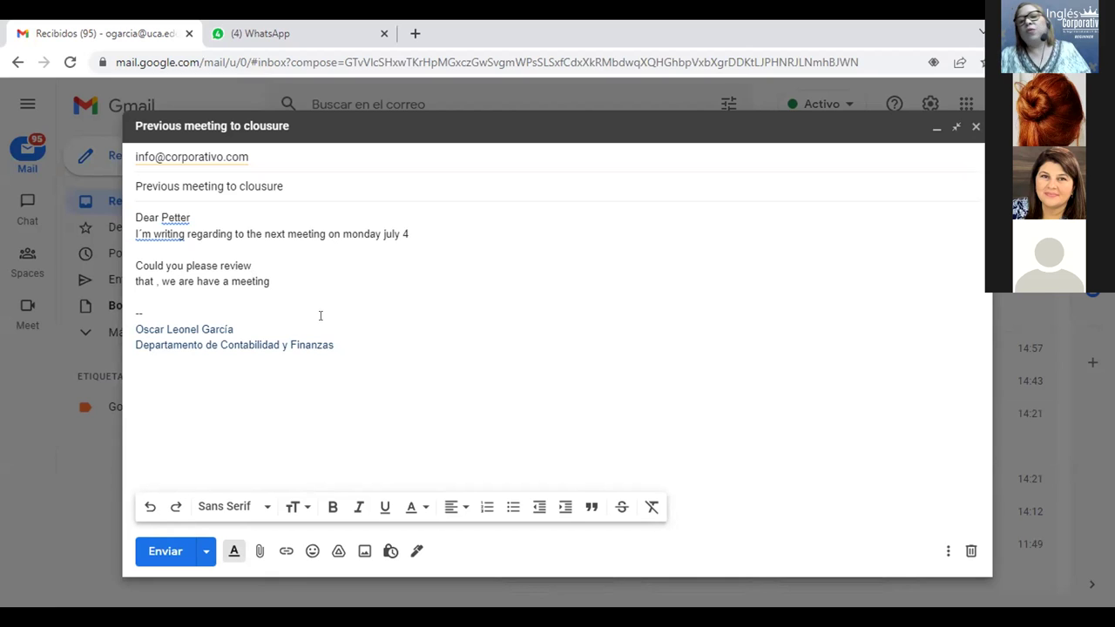
text(y)
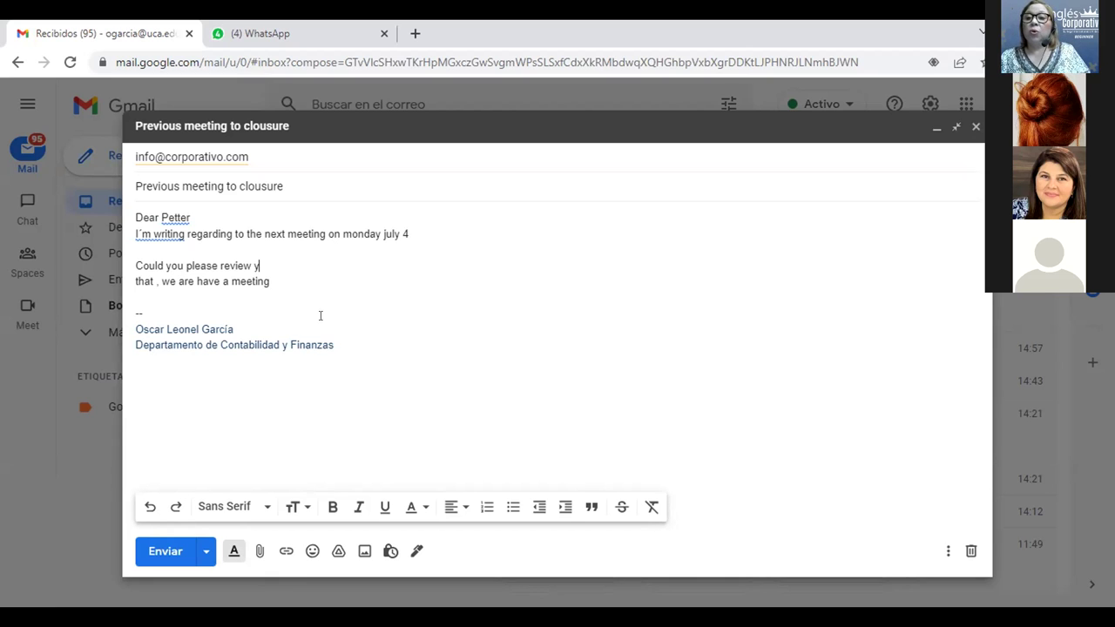
text(our)
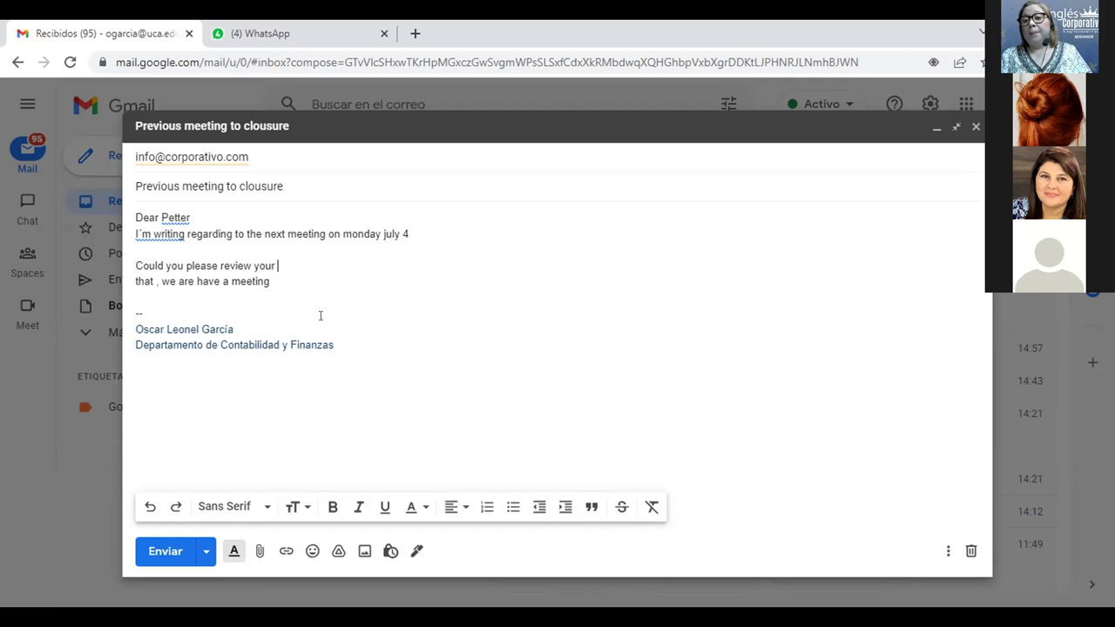
text( files)
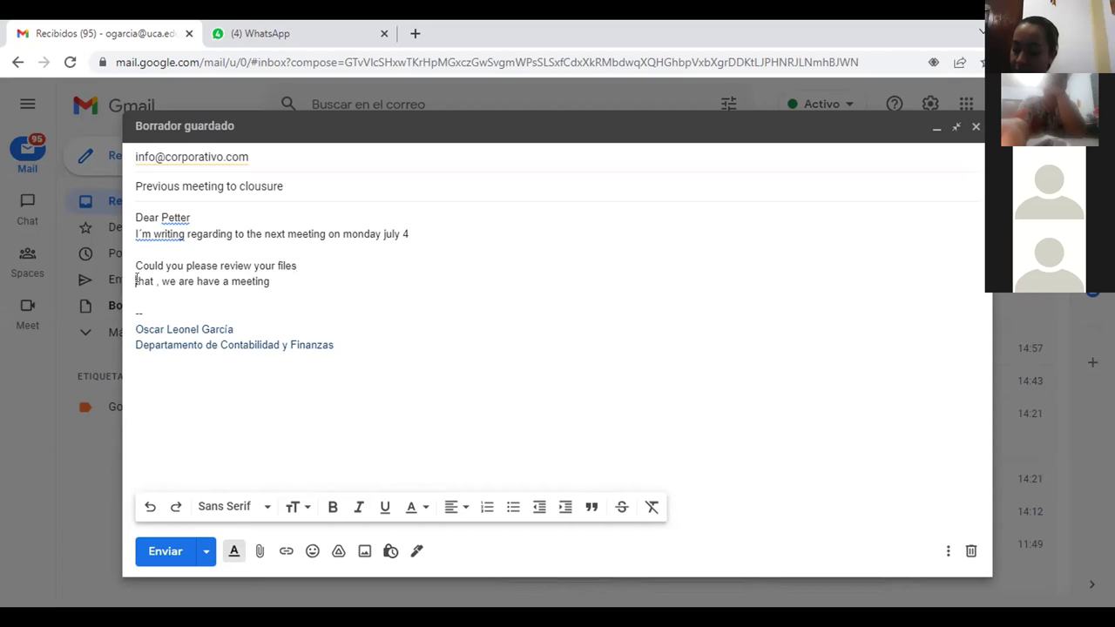
triple_click(136, 280)
Delete the 'that , we are have a meeting' line and add the closing 'Looking forwards'.
key(BackSpace)
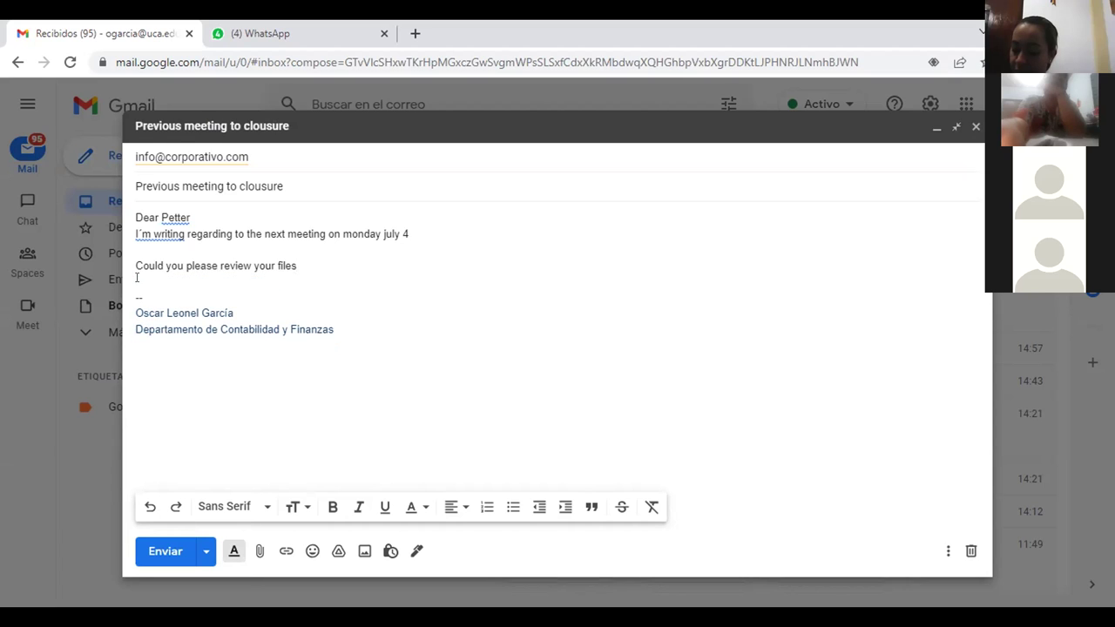
key(Return)
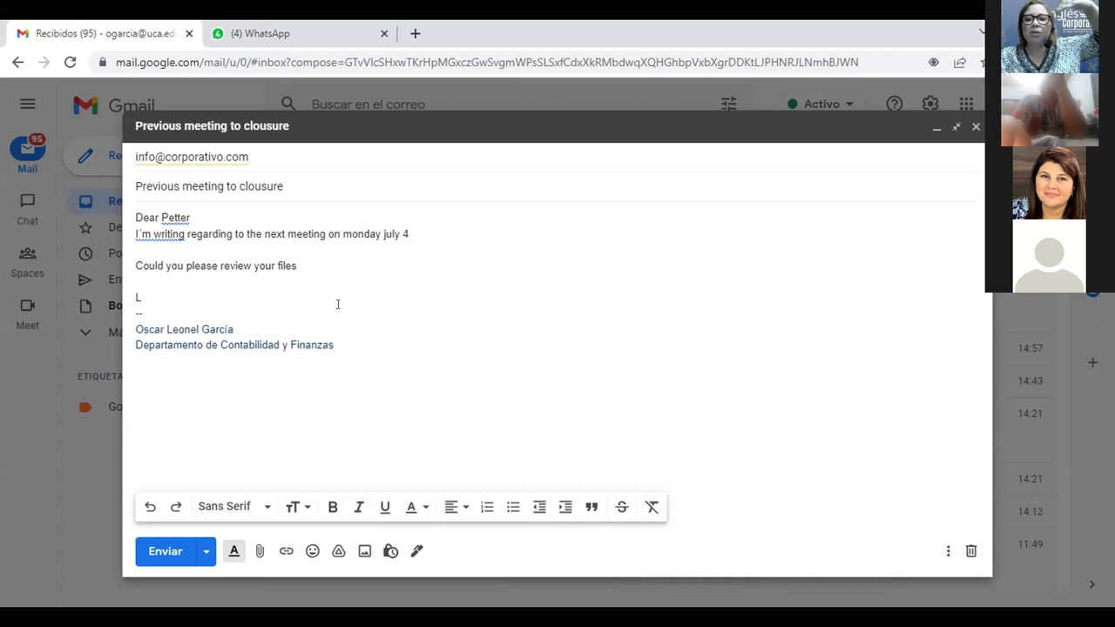
text(king for)
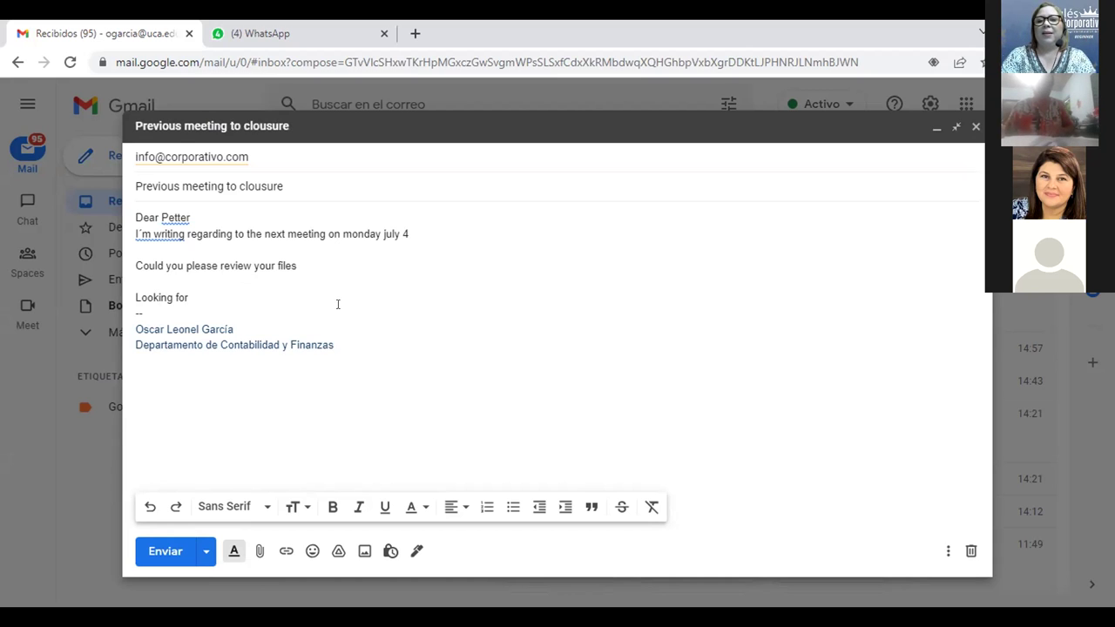
text(ards)
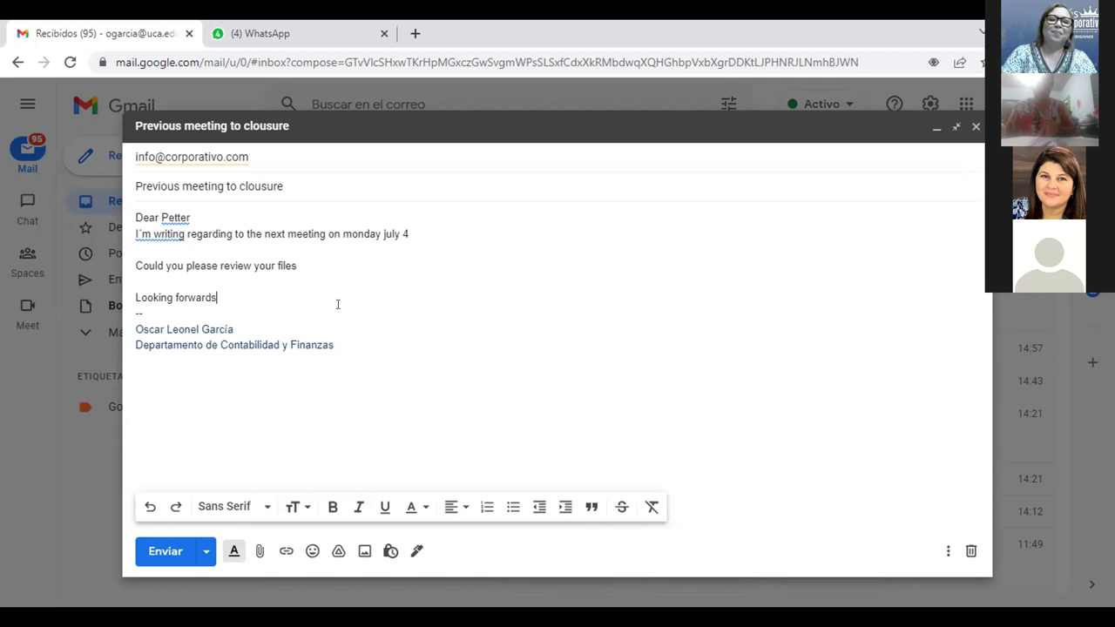